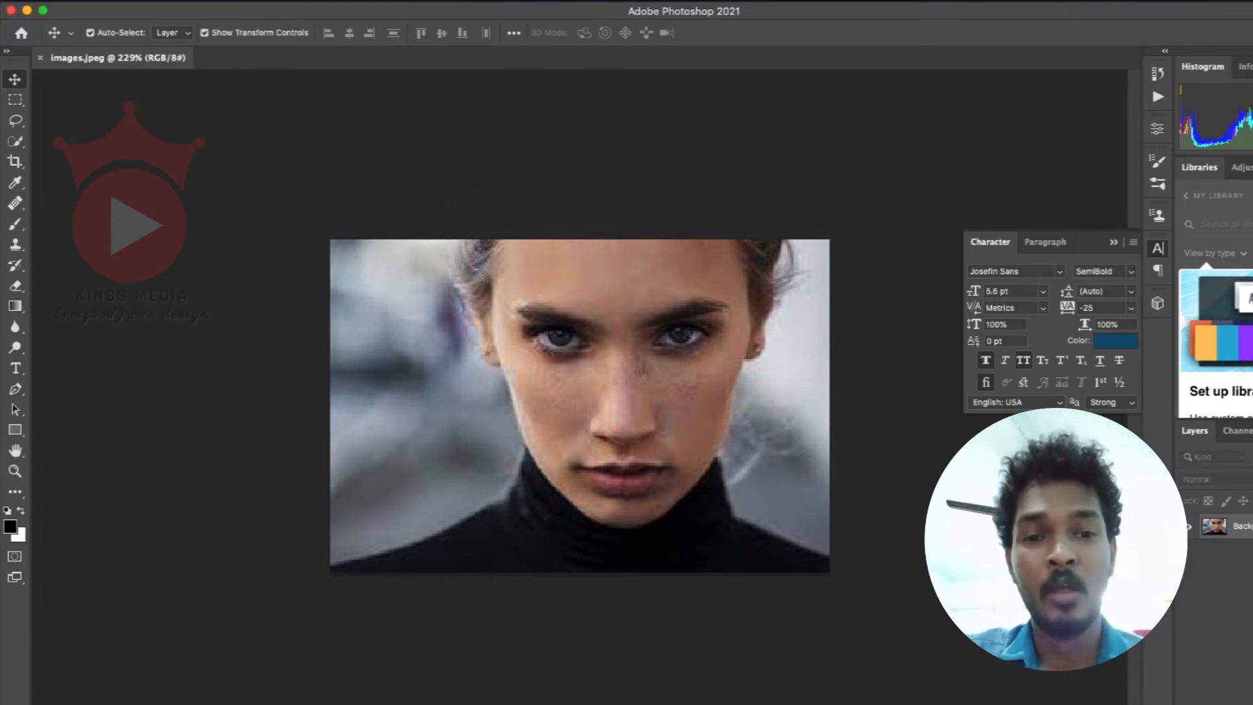
Step: Open the image size settings and set the photo's resolution to 2000 pixels/inch
left_click(186, 0)
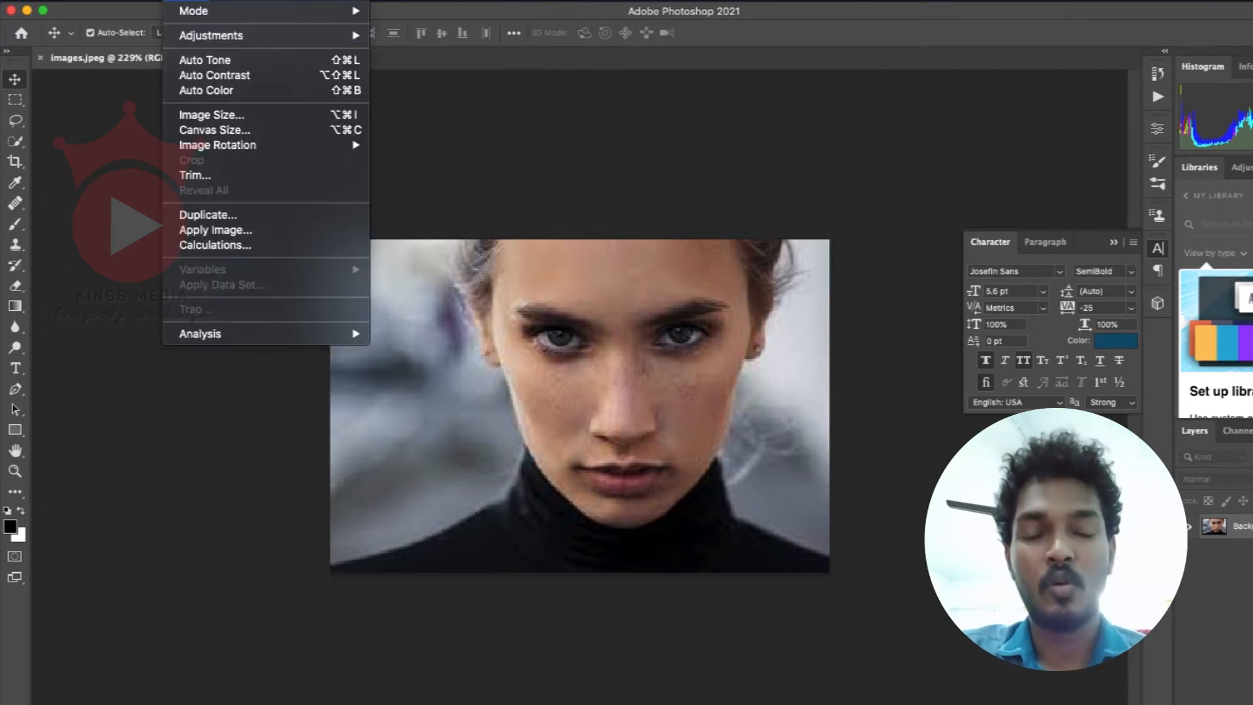
left_click(295, 115)
left_click_drag(796, 285, 989, 103)
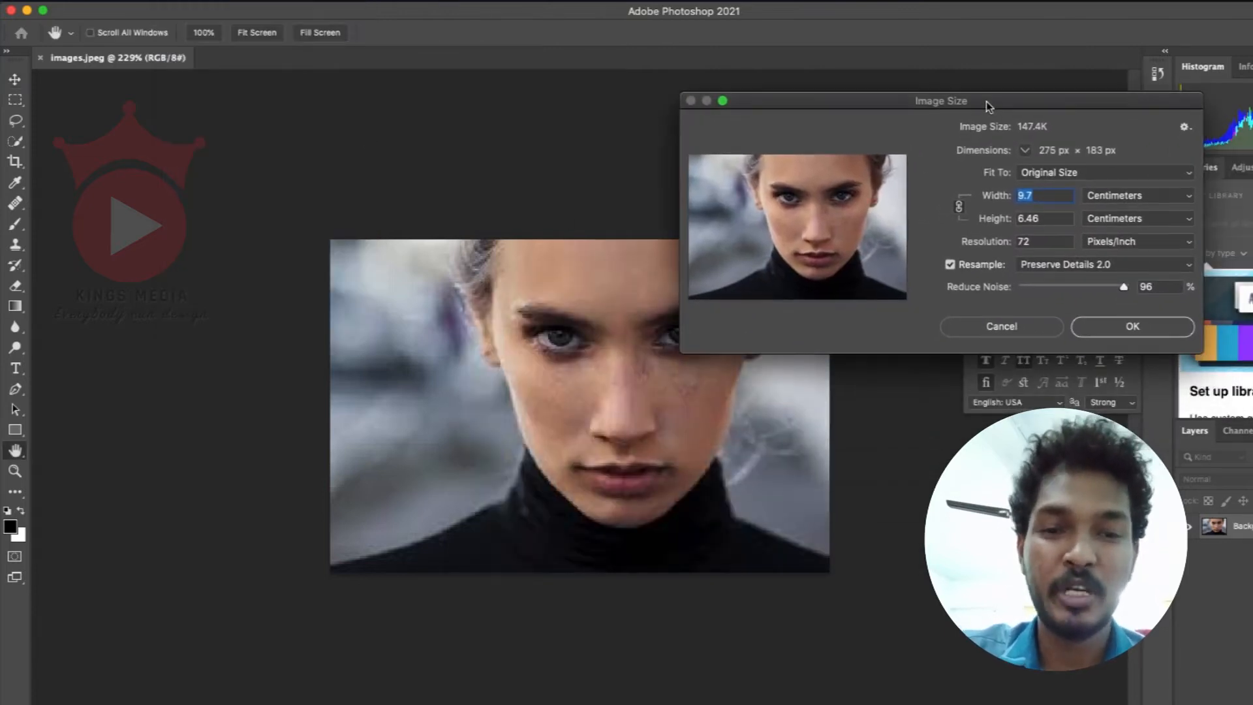
left_click(1043, 244)
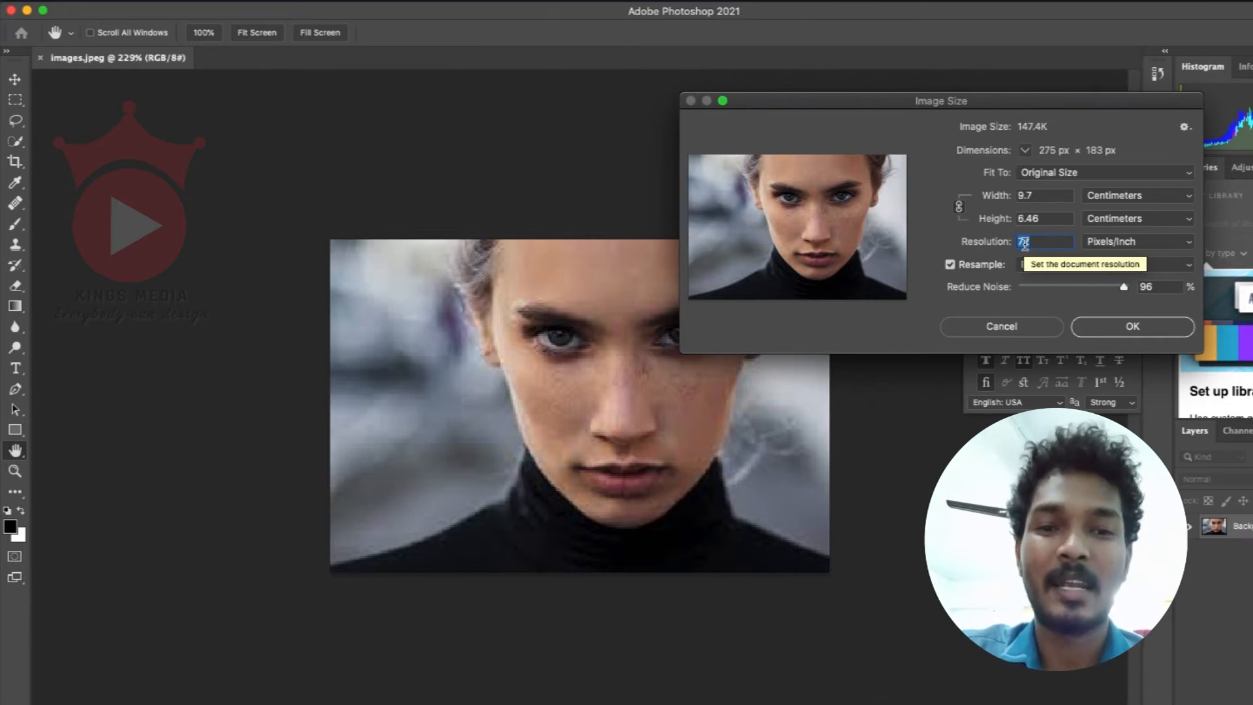
type("2000")
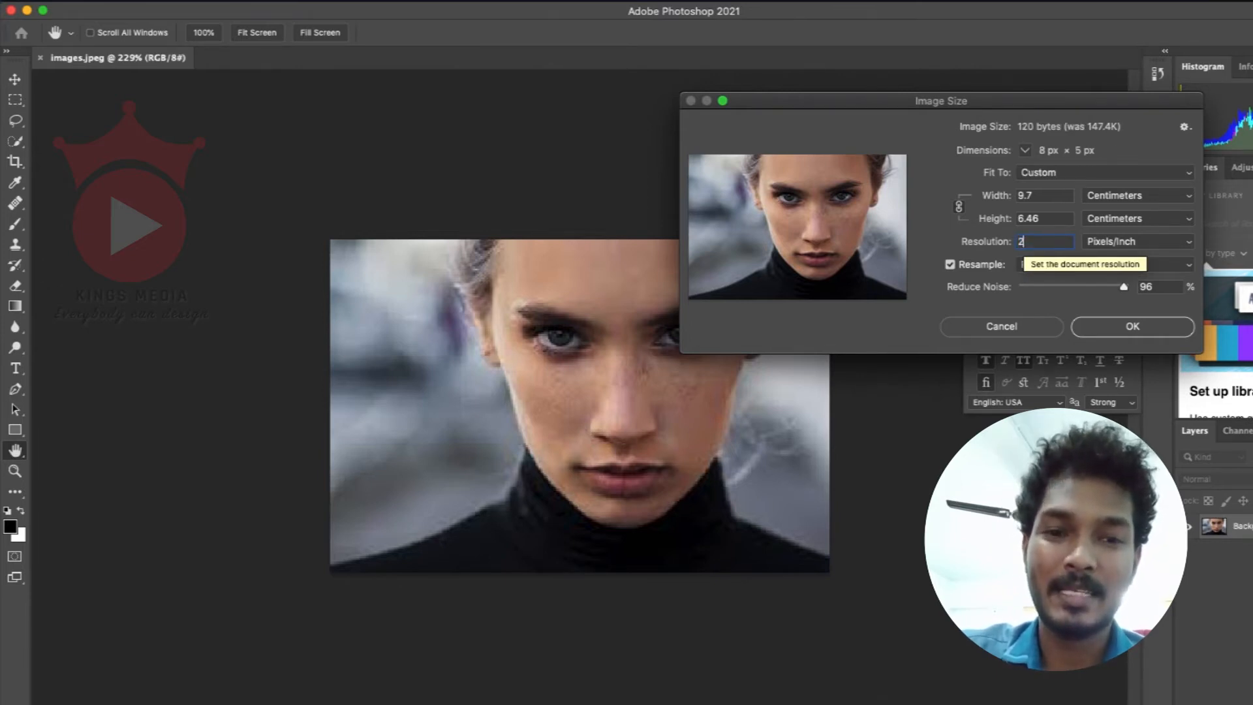
Step: Zoom out the resize preview to the face, try noise reduction at 0%, and set it to 100%
mouse_move(881, 229)
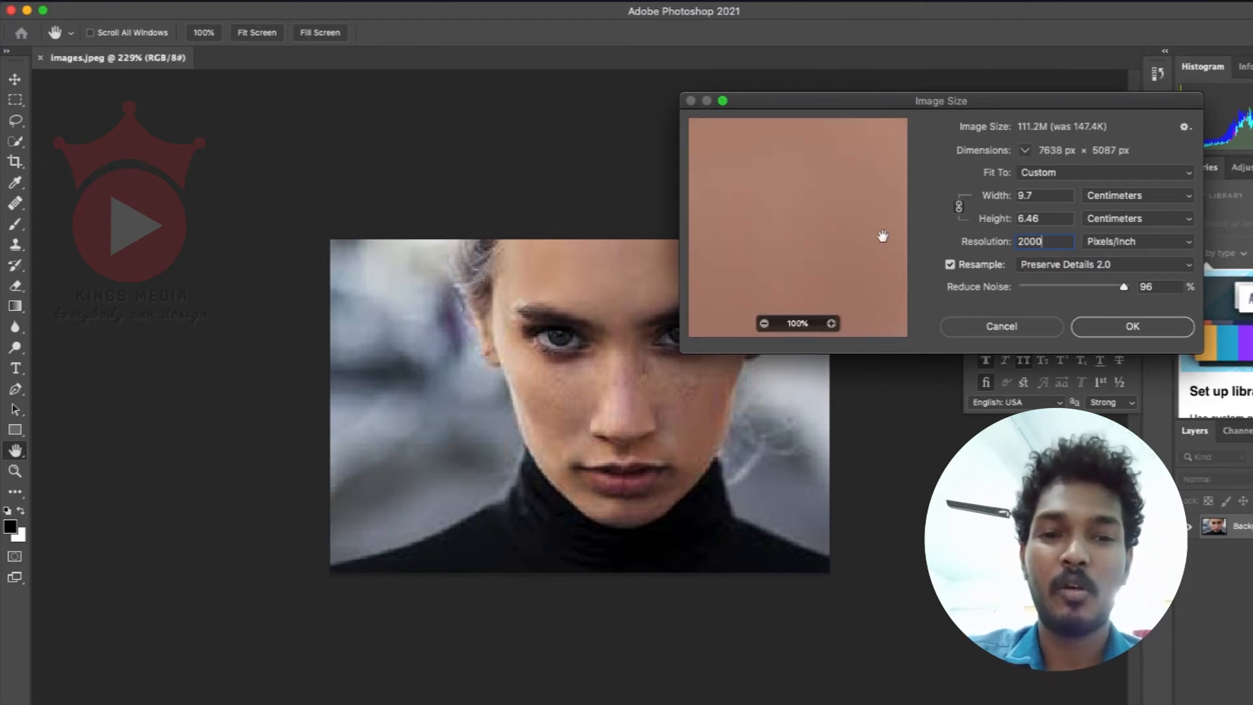
left_click(765, 325)
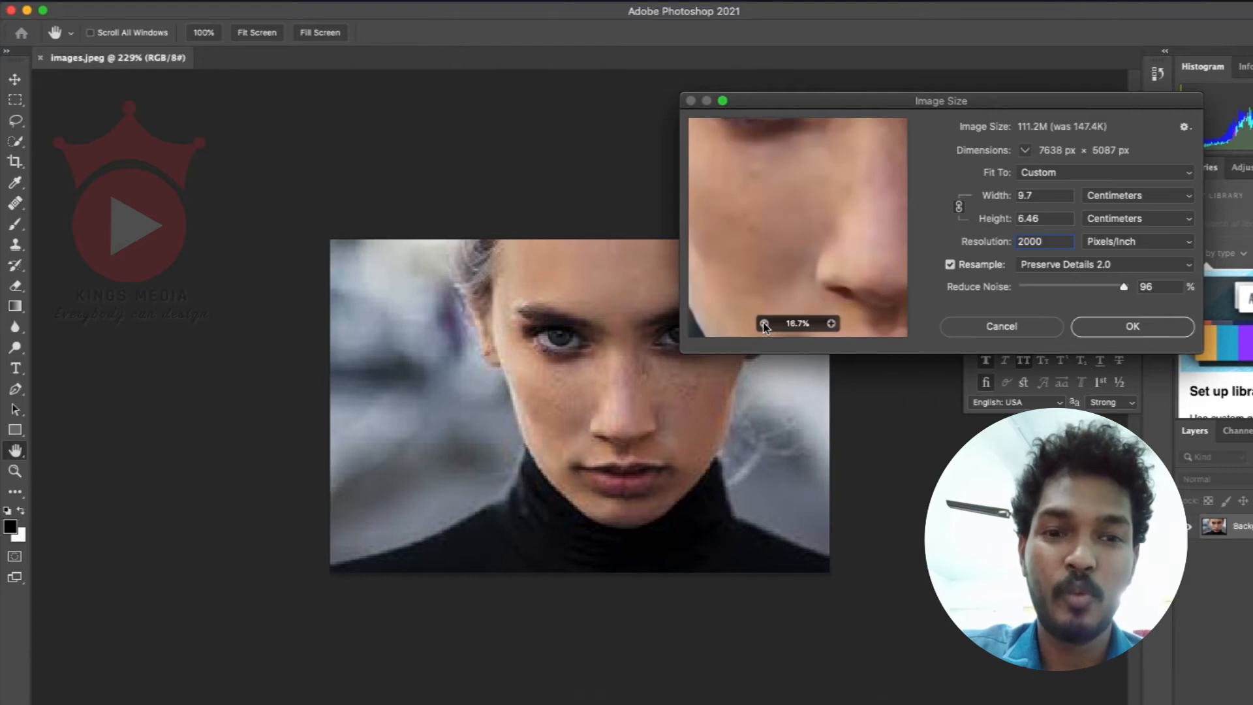
left_click(765, 325)
left_click_drag(848, 213, 820, 209)
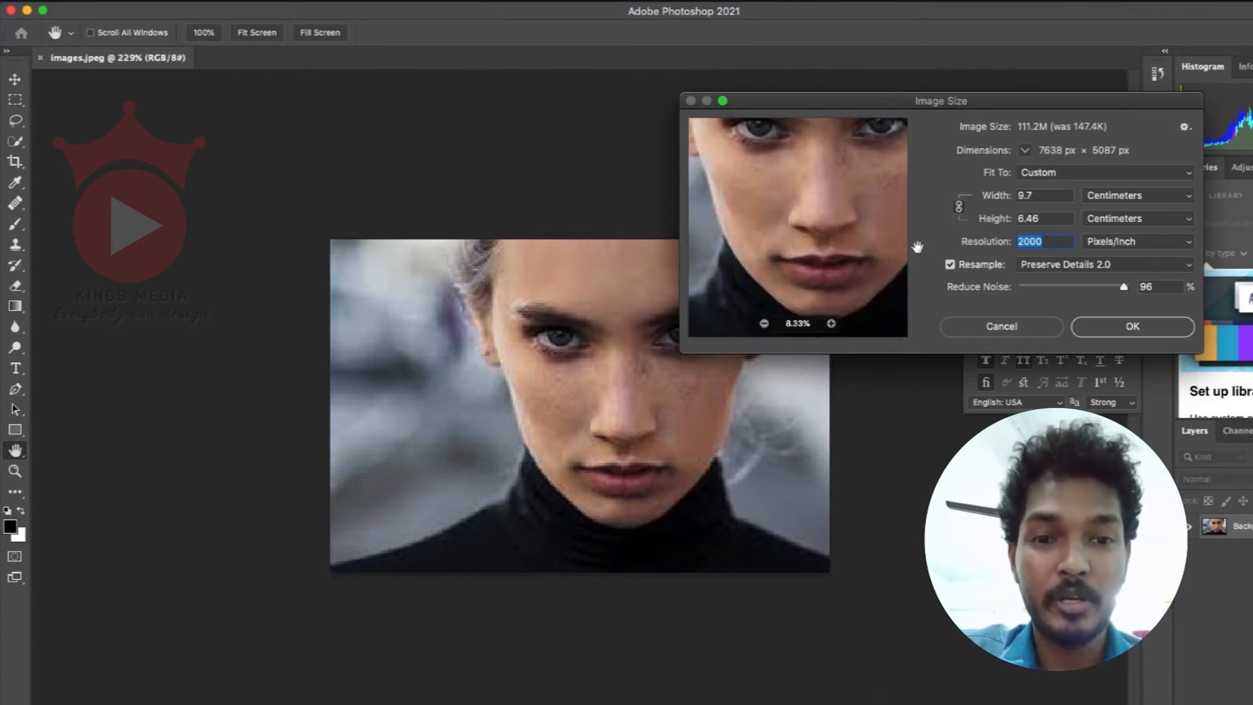
left_click_drag(1094, 291, 1006, 296)
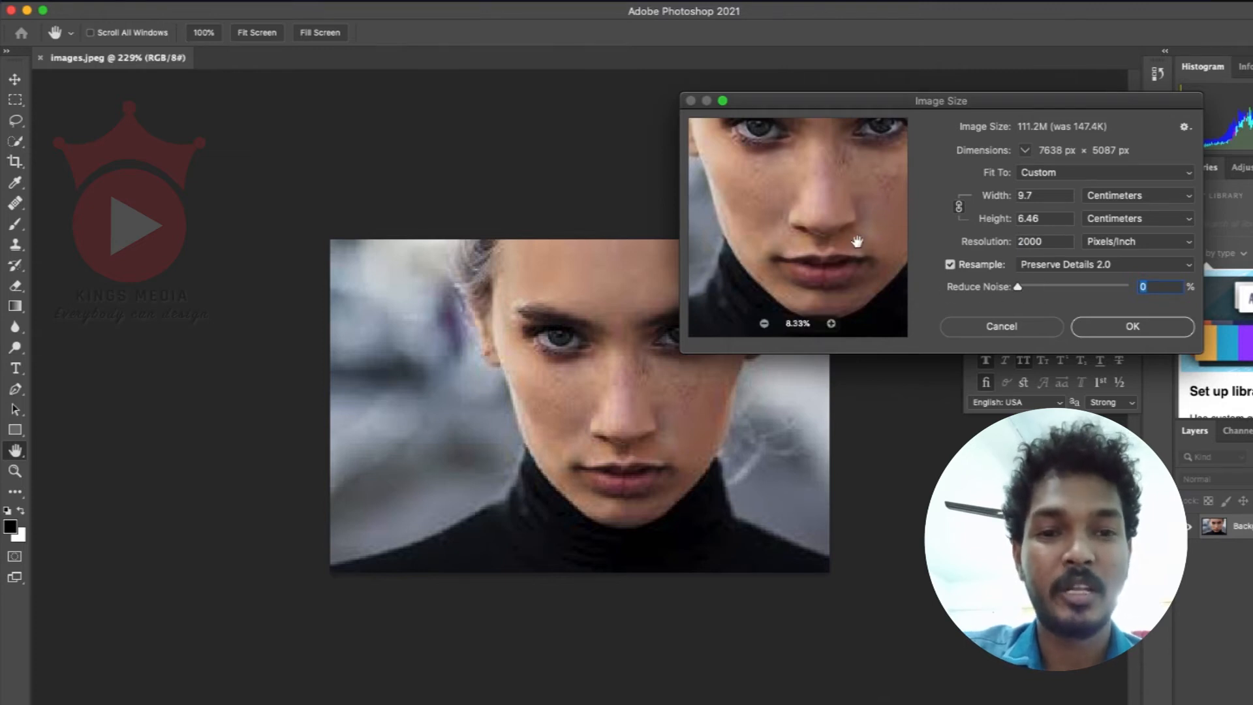
left_click_drag(859, 246, 864, 274)
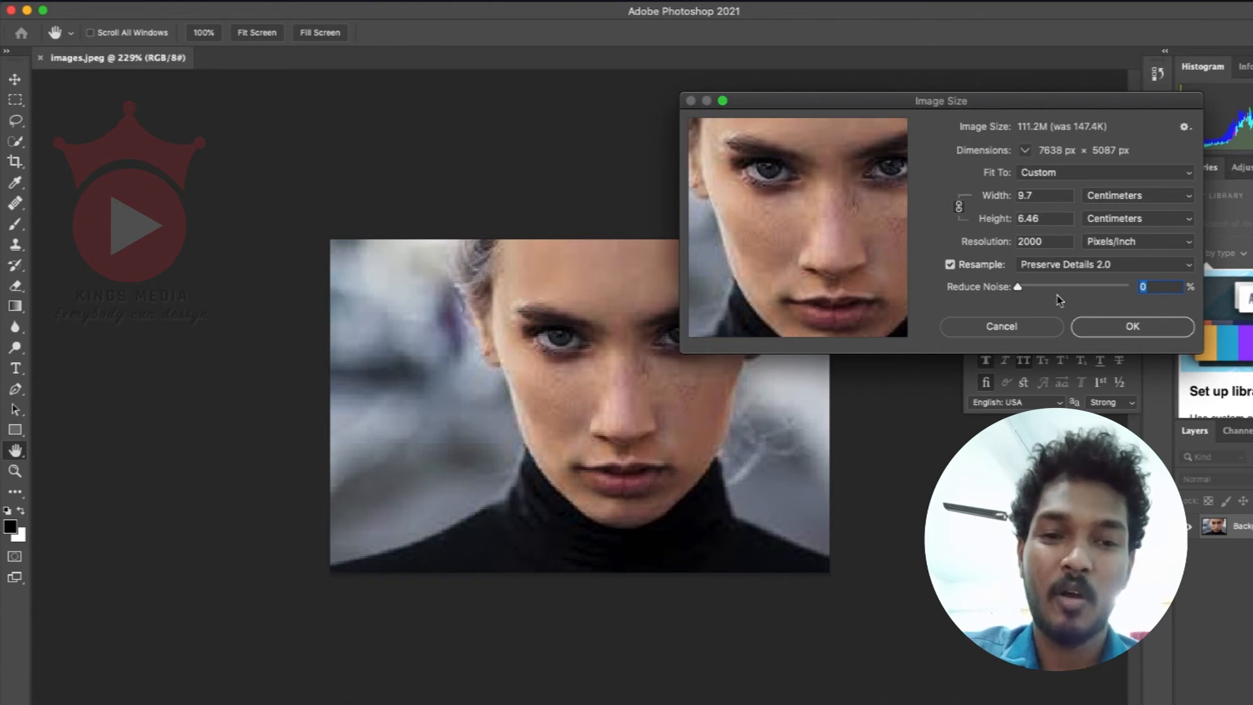
left_click_drag(1034, 293, 1132, 288)
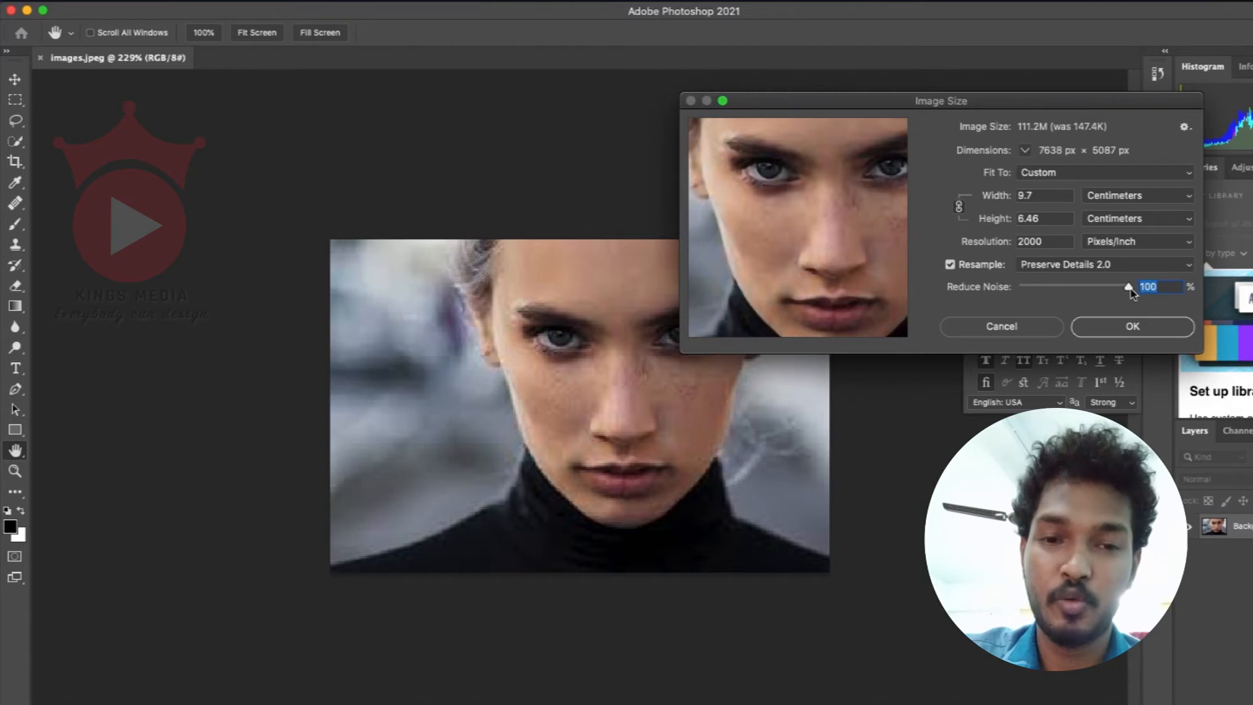
Step: Set the resolution to 3000 pixels/inch and apply the new image size
double_click(1030, 241)
type("3000")
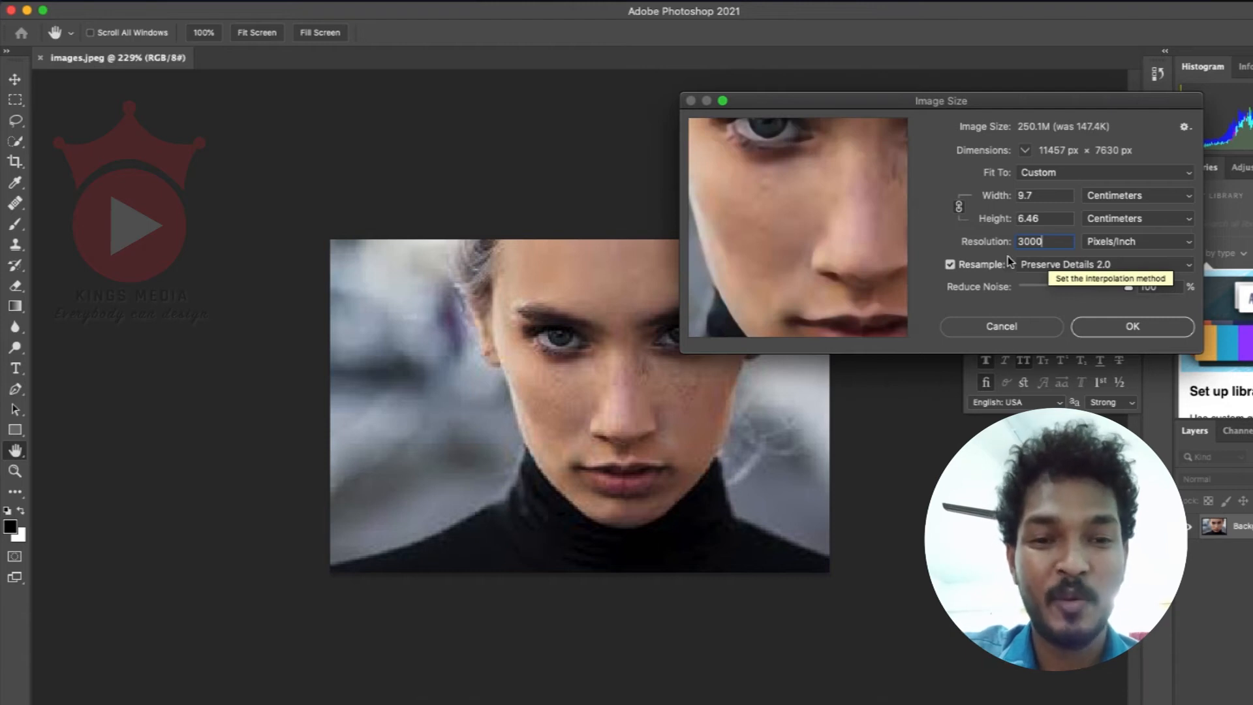
left_click(1136, 326)
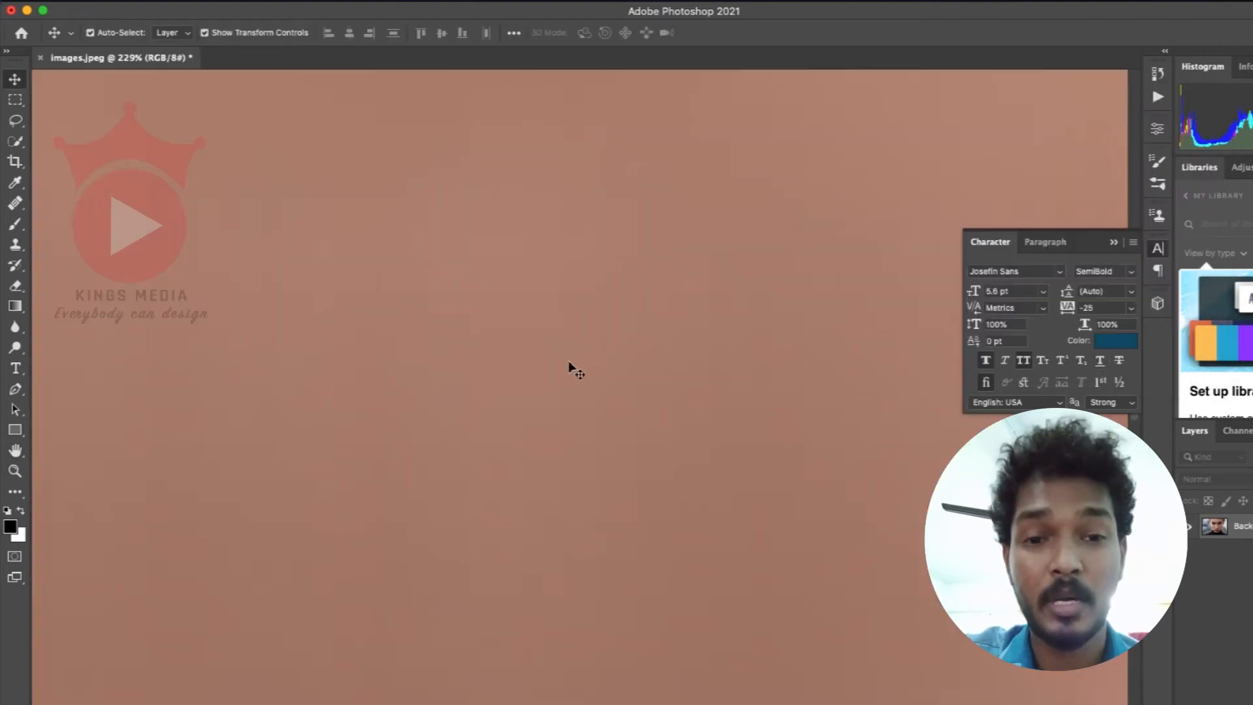
Step: Open the Camera Raw filter on the enlarged photo and set the exposure to +0.85
scroll(532, 396, "down", 10)
scroll(655, 409, "down", 5)
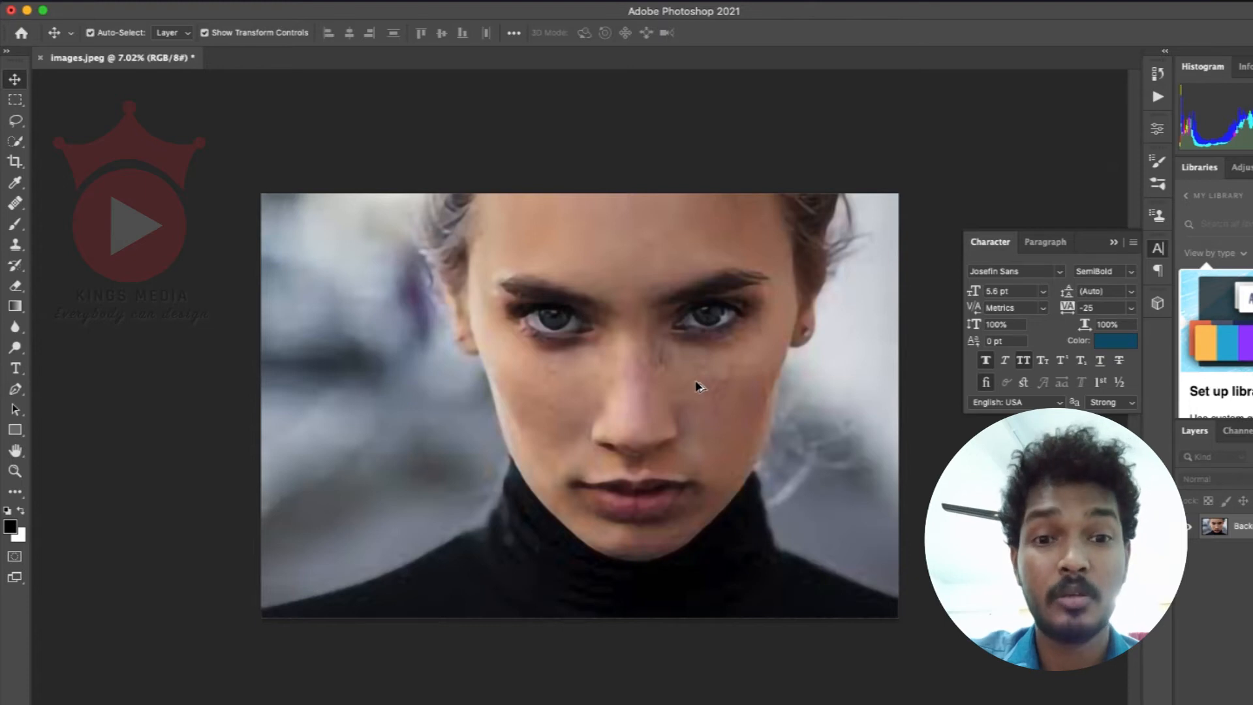
scroll(661, 400, "down", 1)
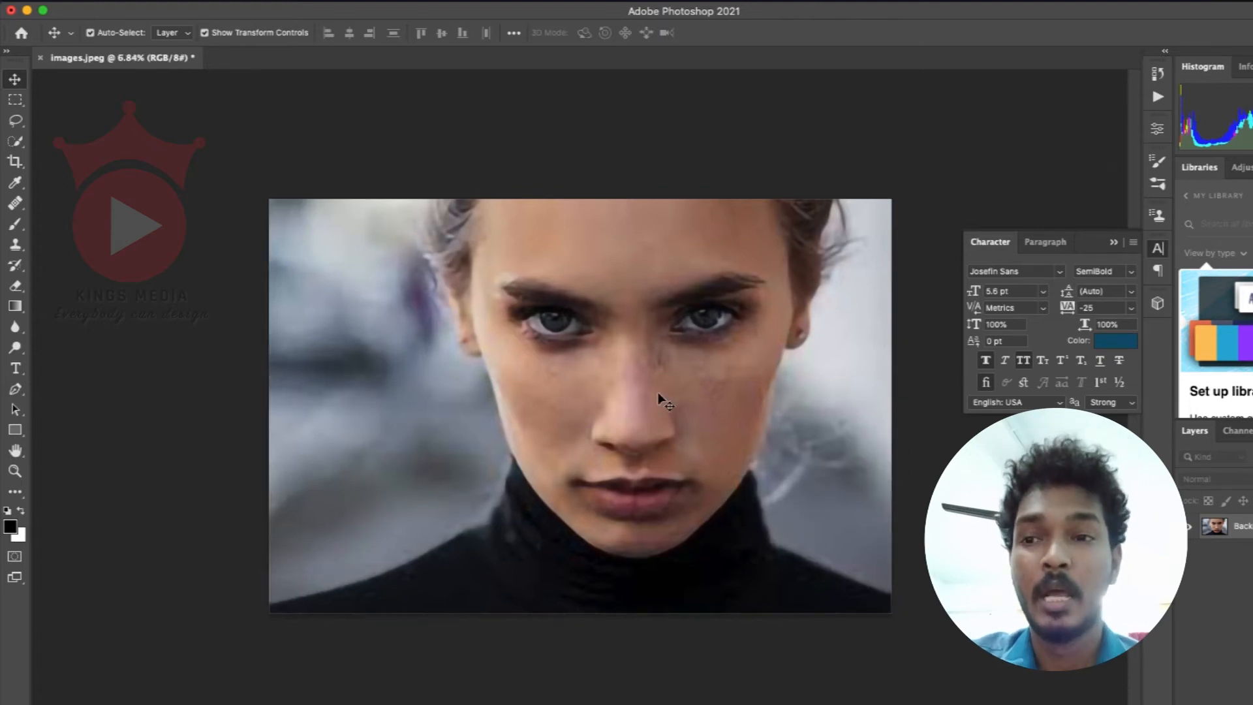
scroll(651, 374, "up", 2)
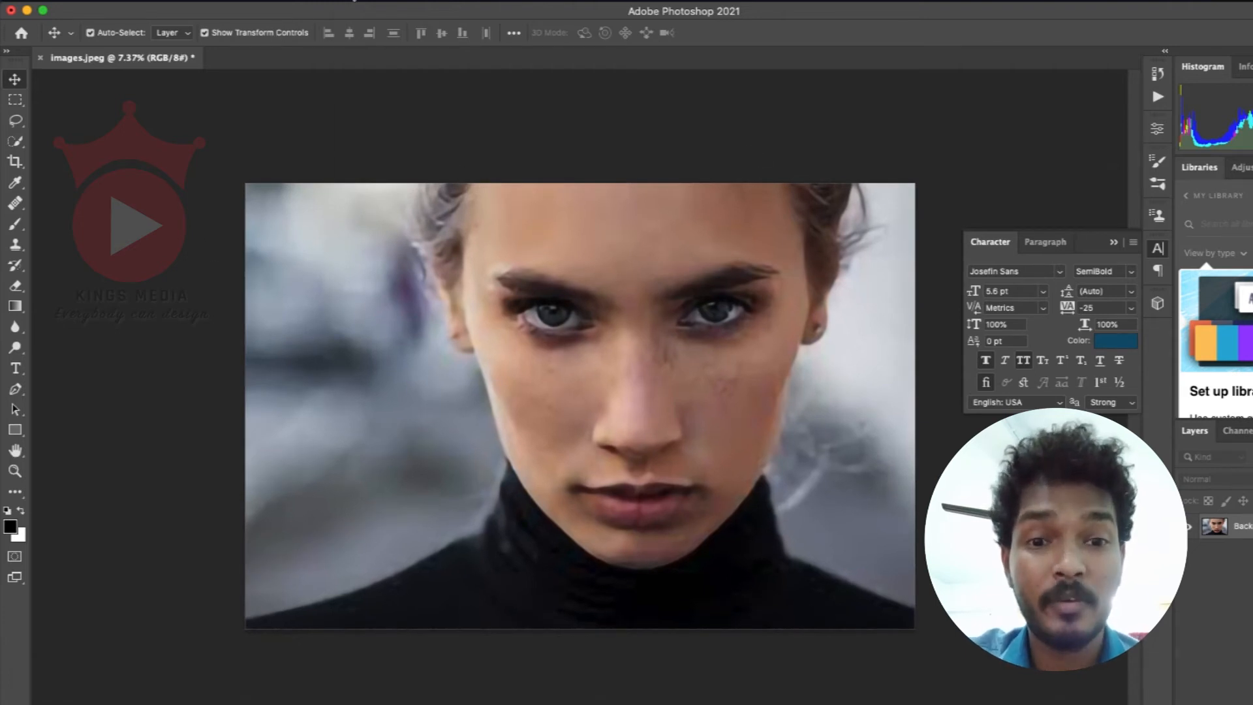
left_click(356, 2)
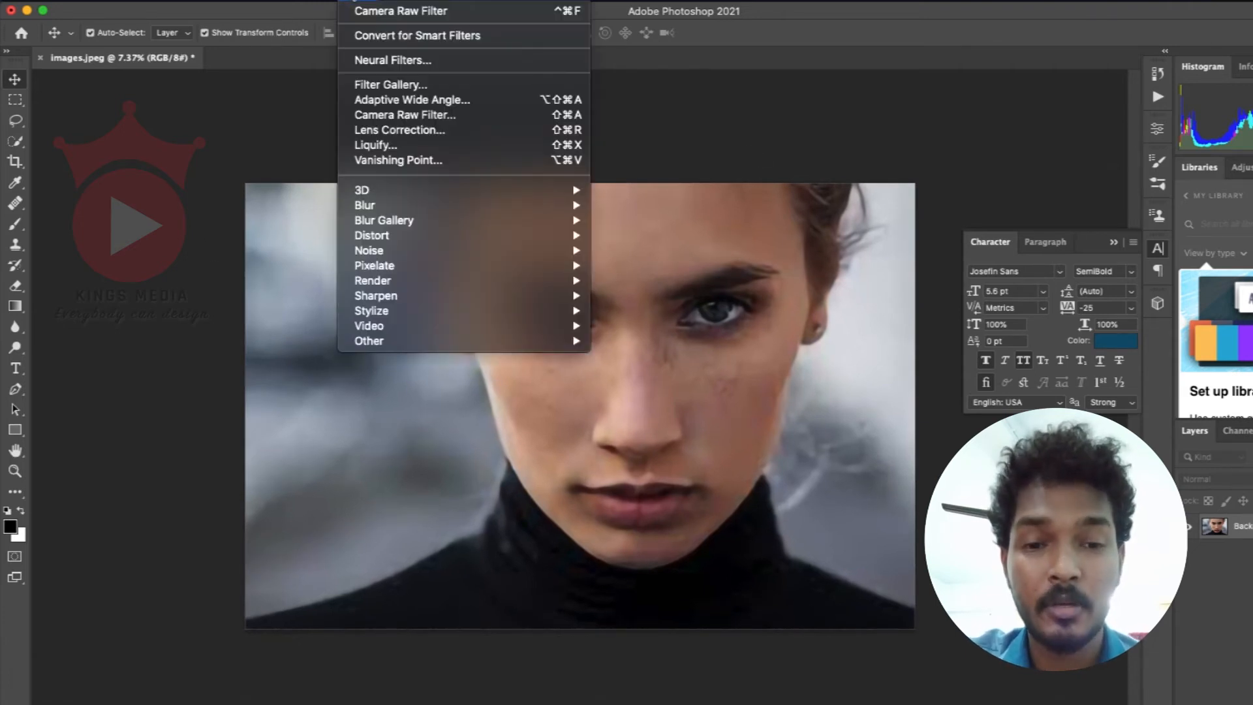
left_click(448, 117)
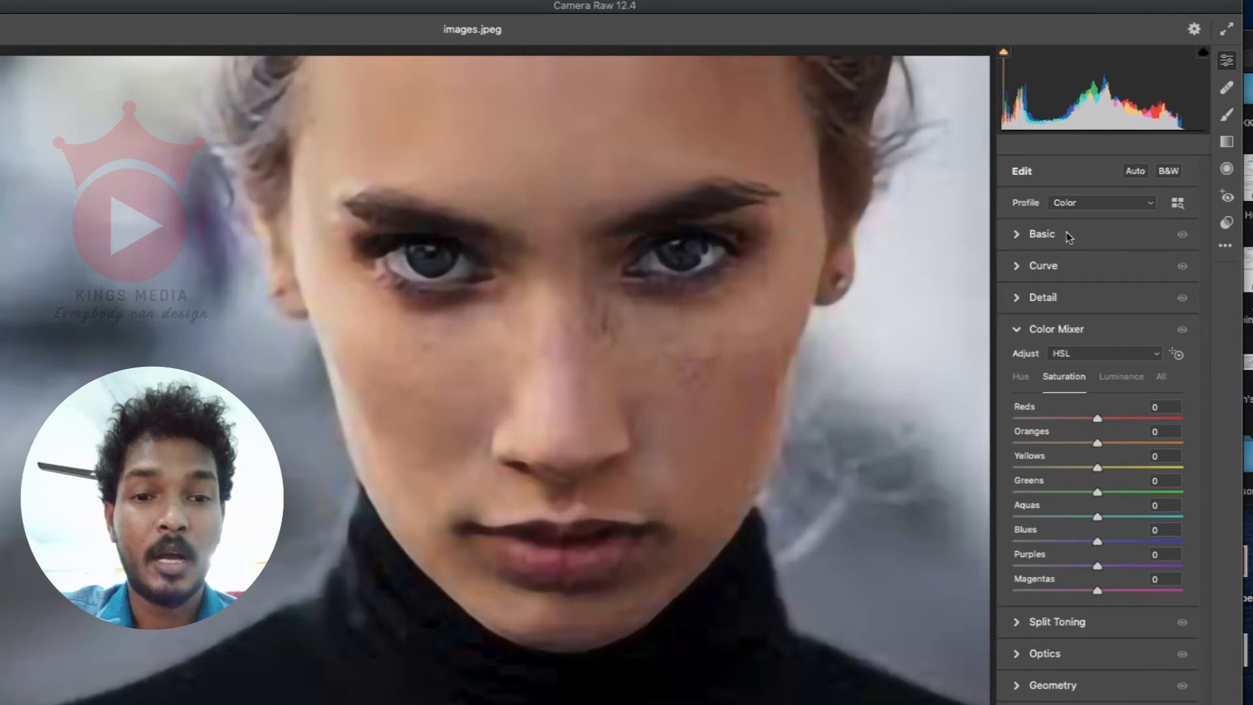
left_click(1110, 330)
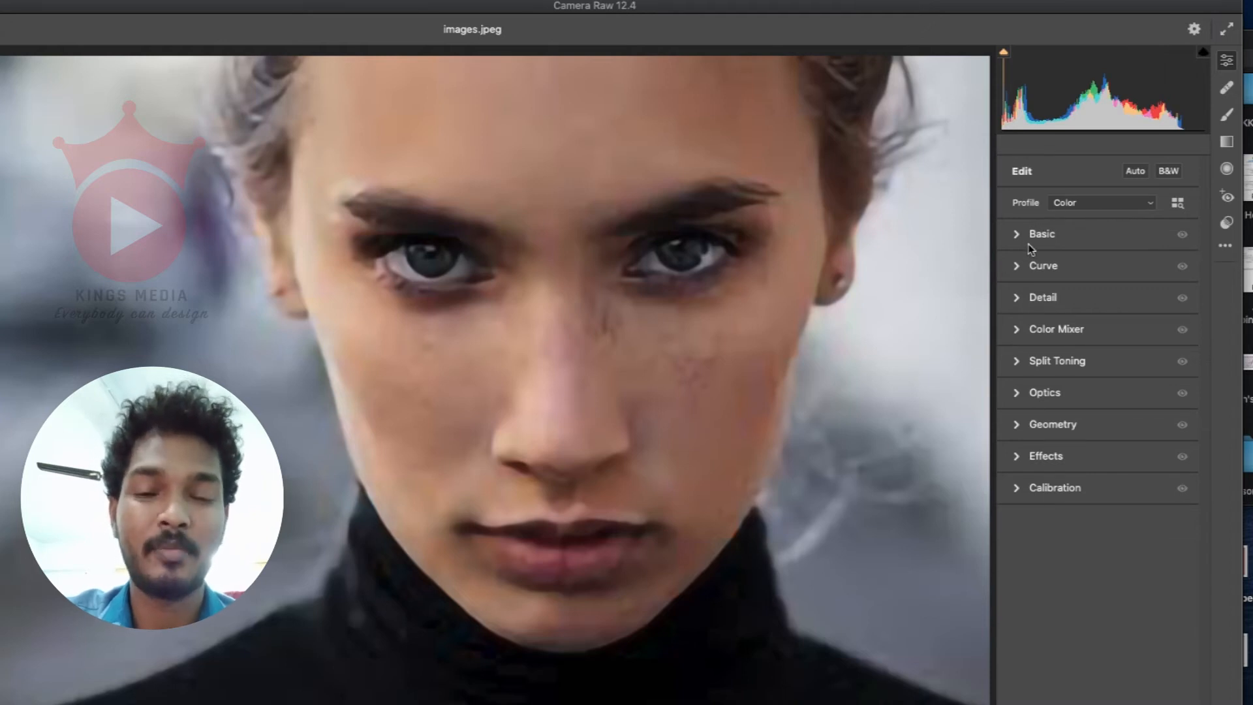
left_click(1086, 244)
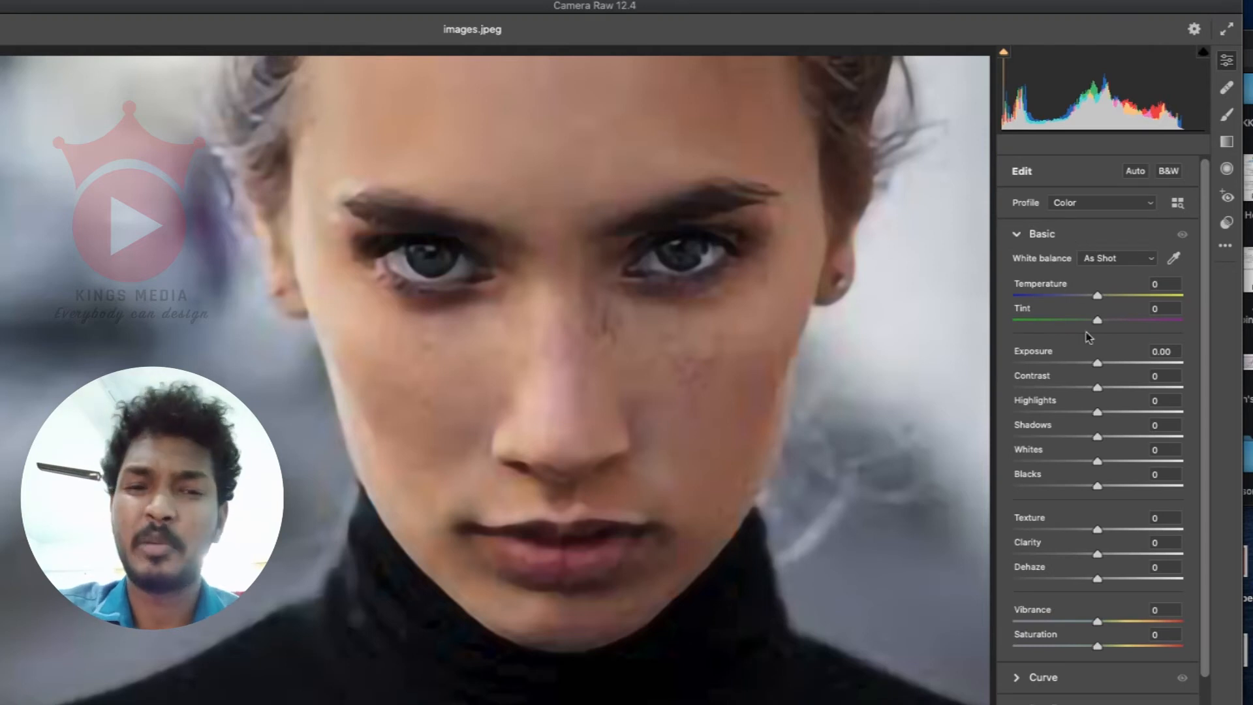
left_click_drag(1100, 366, 1113, 367)
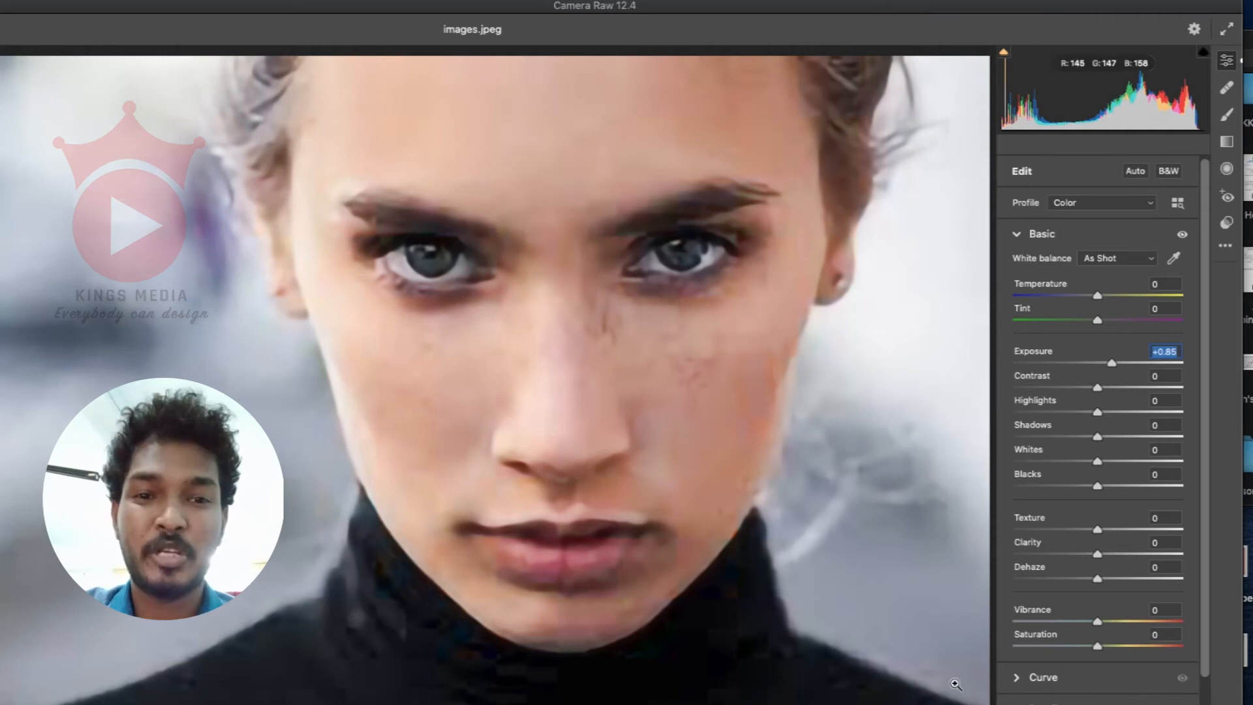
Step: Show a side-by-side before/after comparison and set the exposure to +0.55
key("q")
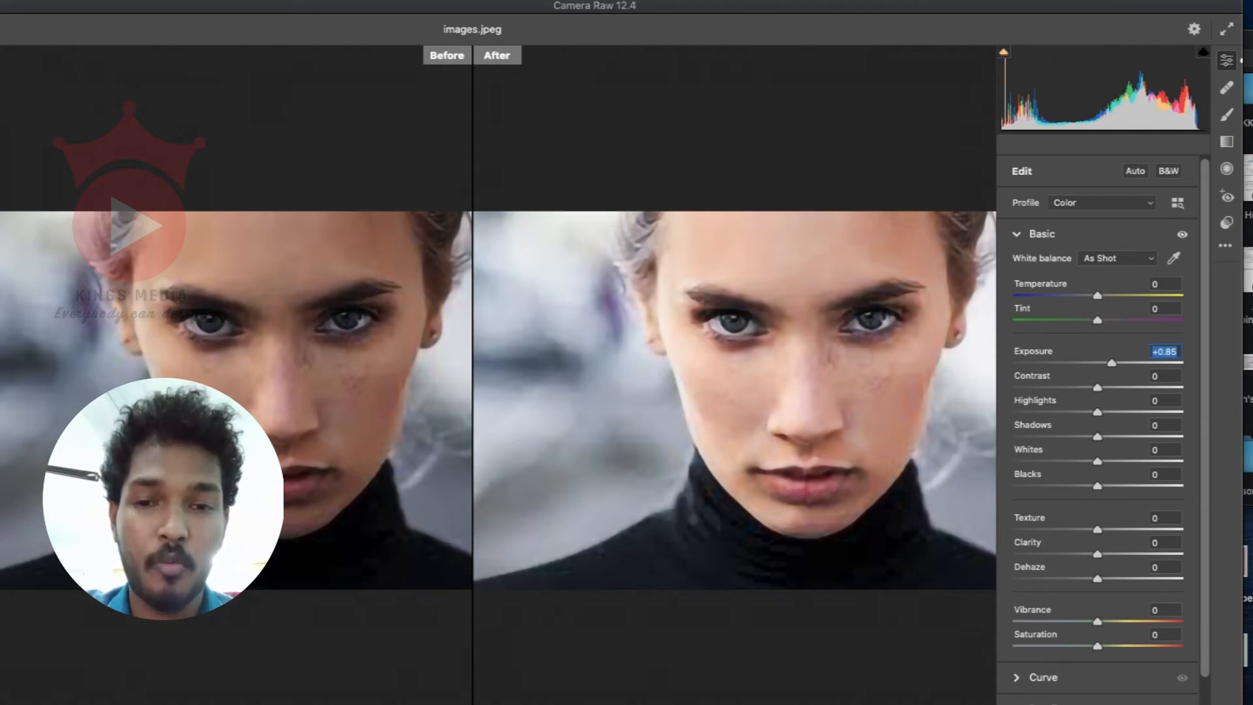
left_click_drag(1112, 363, 1097, 363)
key("super+z")
key("super+z")
key("super+z")
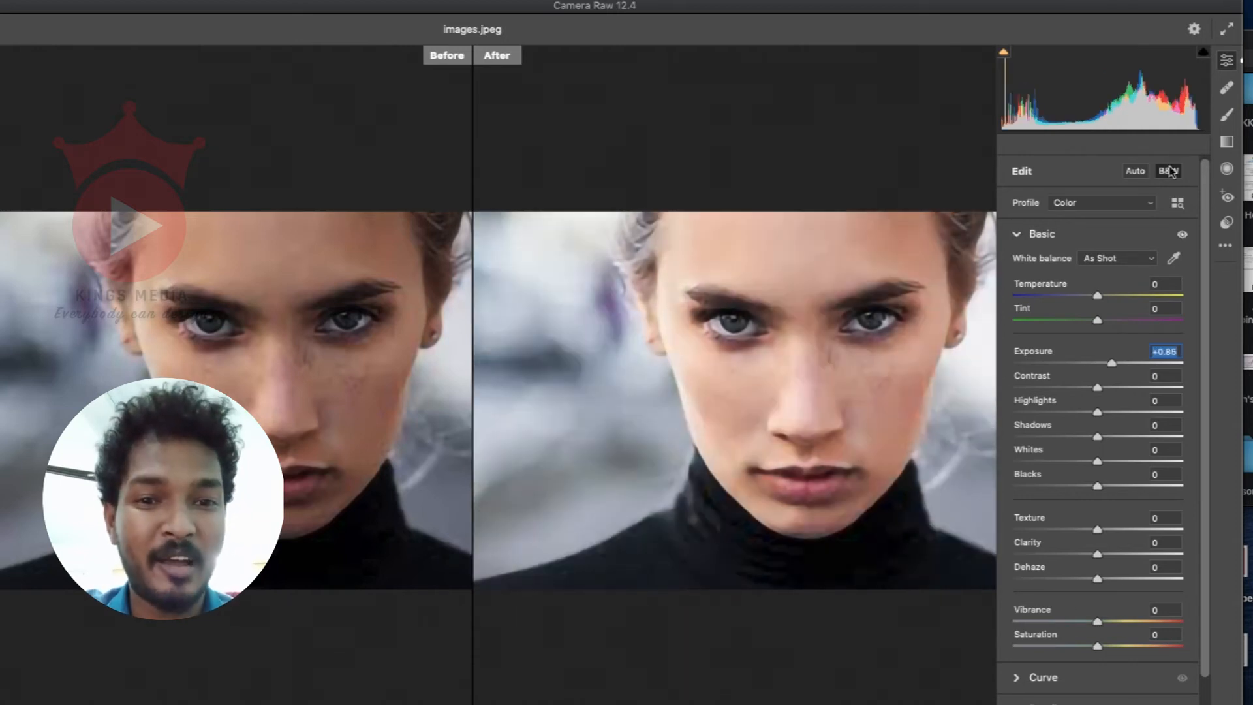
mouse_move(1112, 363)
left_mouse_down()
mouse_move(1125, 362)
mouse_move(1110, 359)
left_mouse_up()
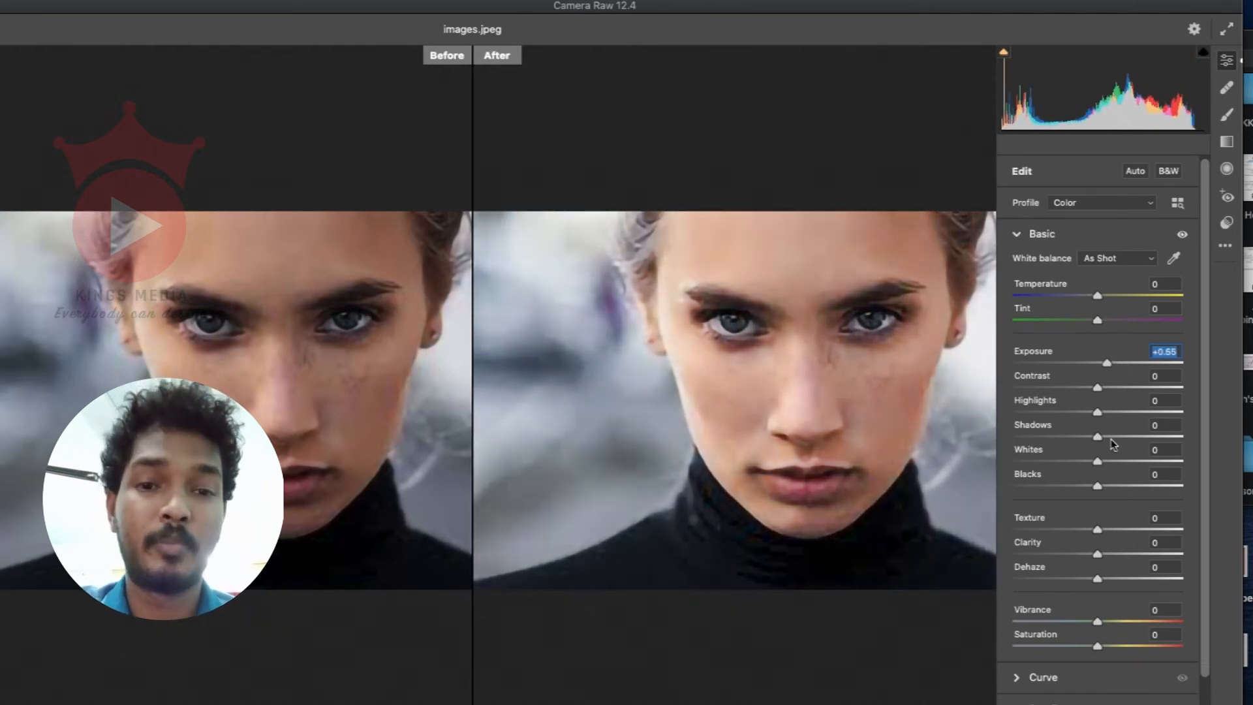
Step: Set shadows to +14, whites to -4 and blacks to -11, with texture at +60 and clarity at +50
left_click_drag(1101, 491, 1109, 444)
left_click_drag(1098, 530, 1149, 531)
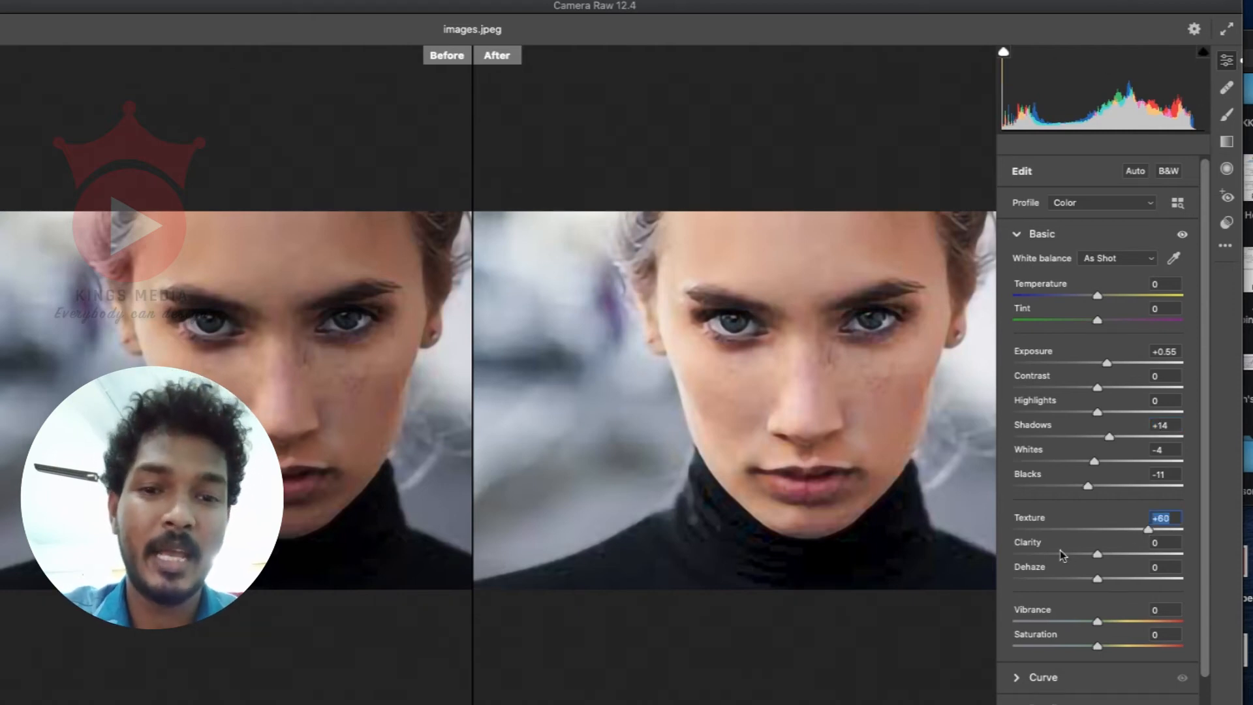
left_click_drag(1102, 555, 1133, 555)
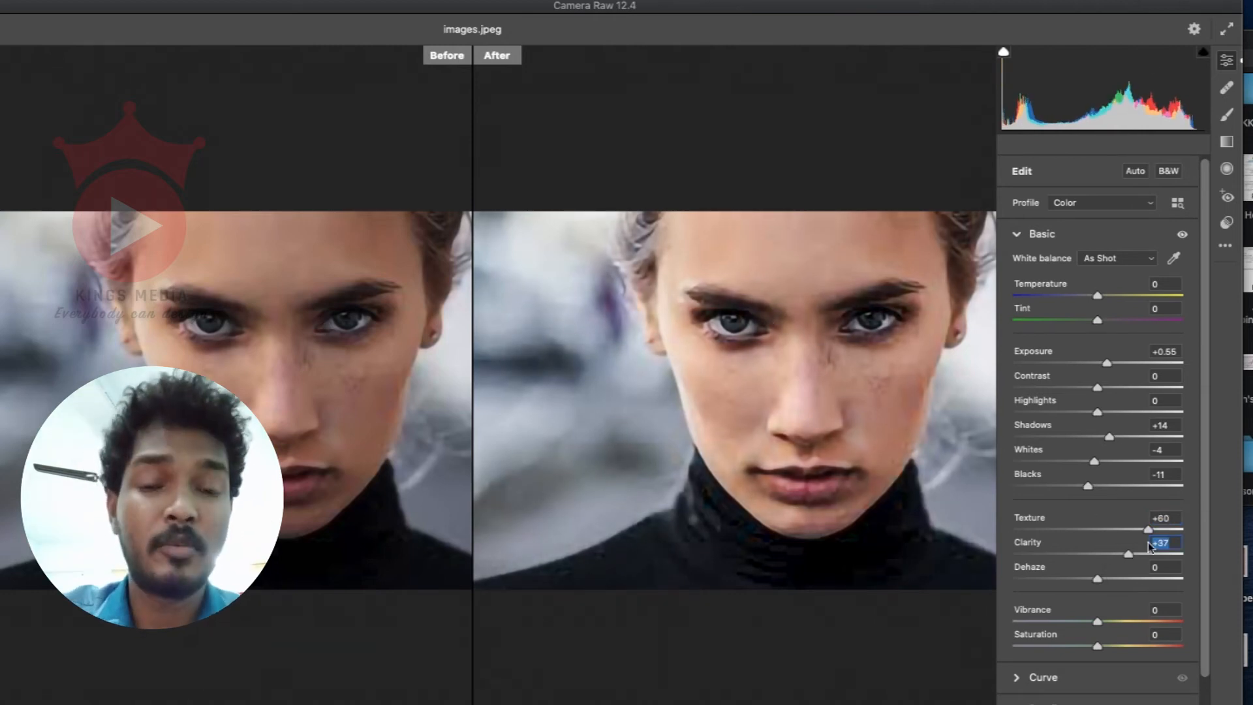
left_click_drag(1136, 555, 1140, 555)
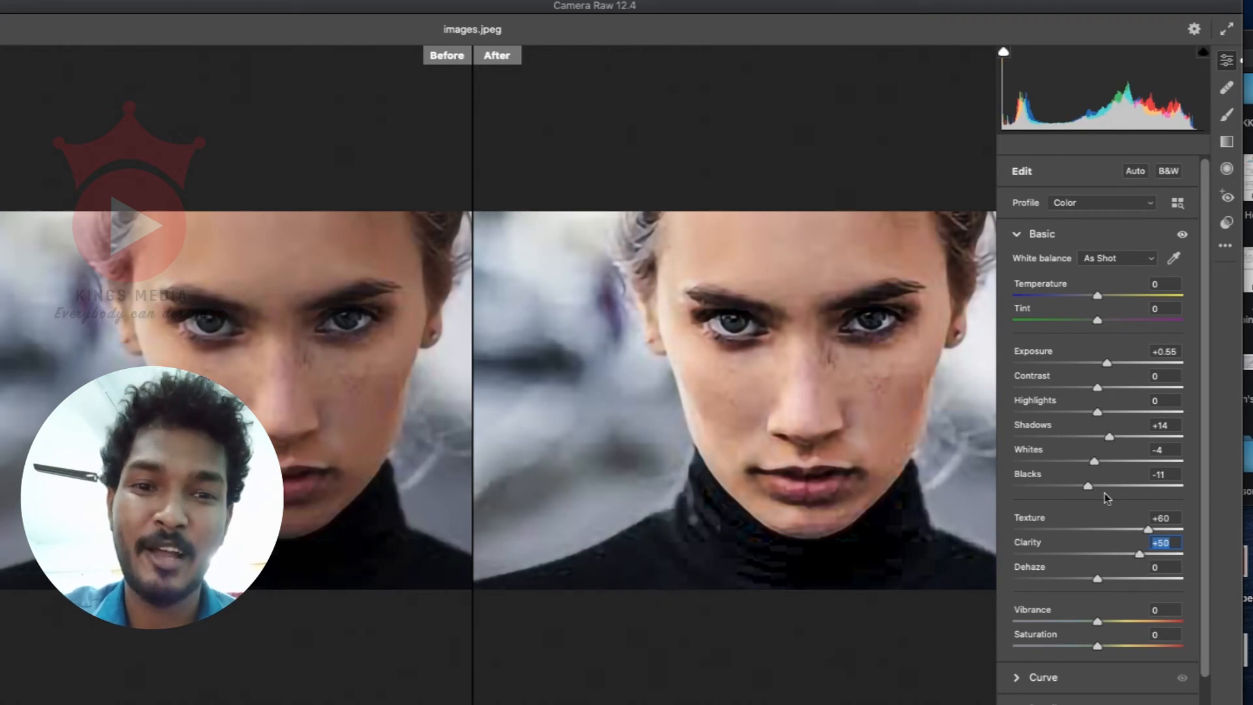
Step: Set the exposure to +0.80, vibrance to +21 and saturation to -13, and collapse the basic adjustments
left_click_drag(1110, 362, 1114, 359)
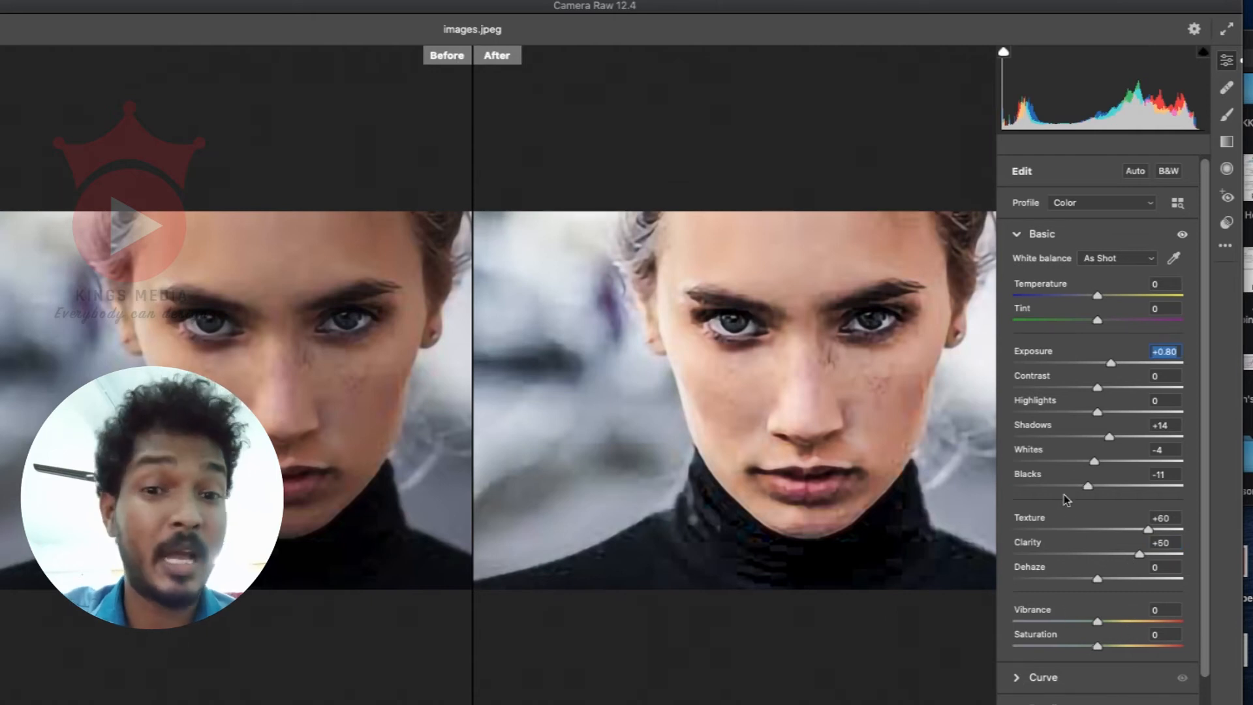
left_click_drag(1110, 621, 1086, 648)
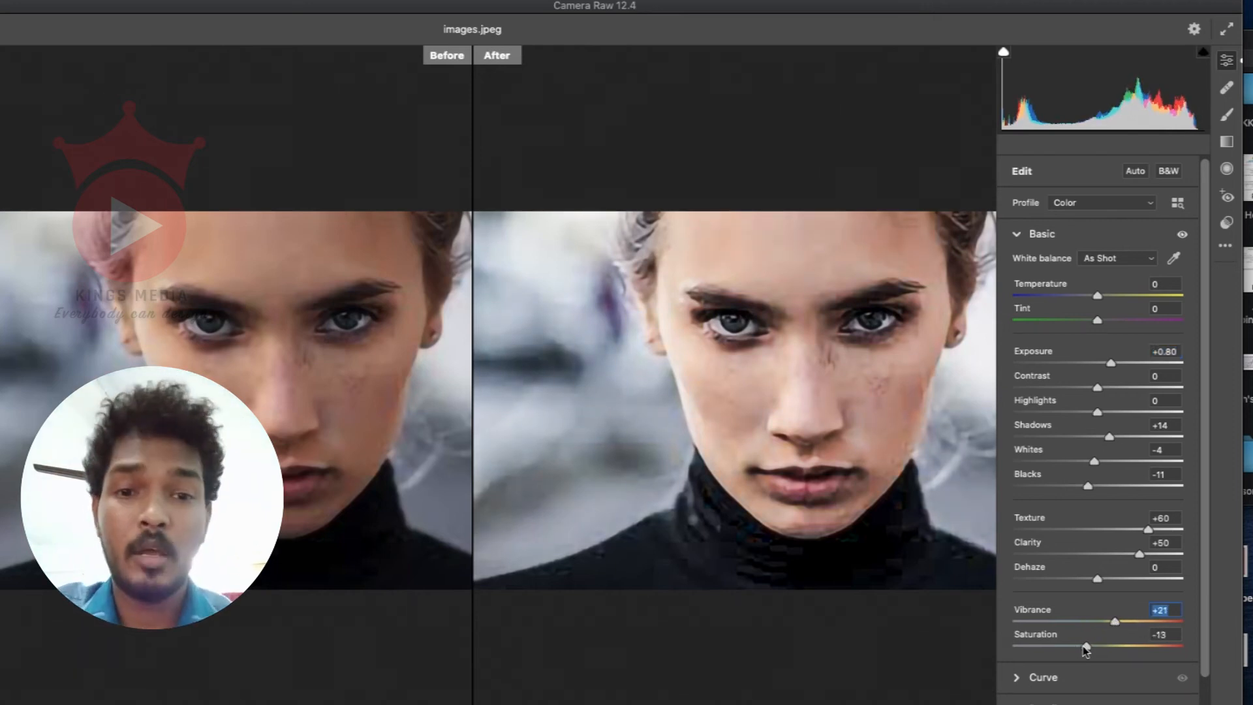
left_click(1070, 235)
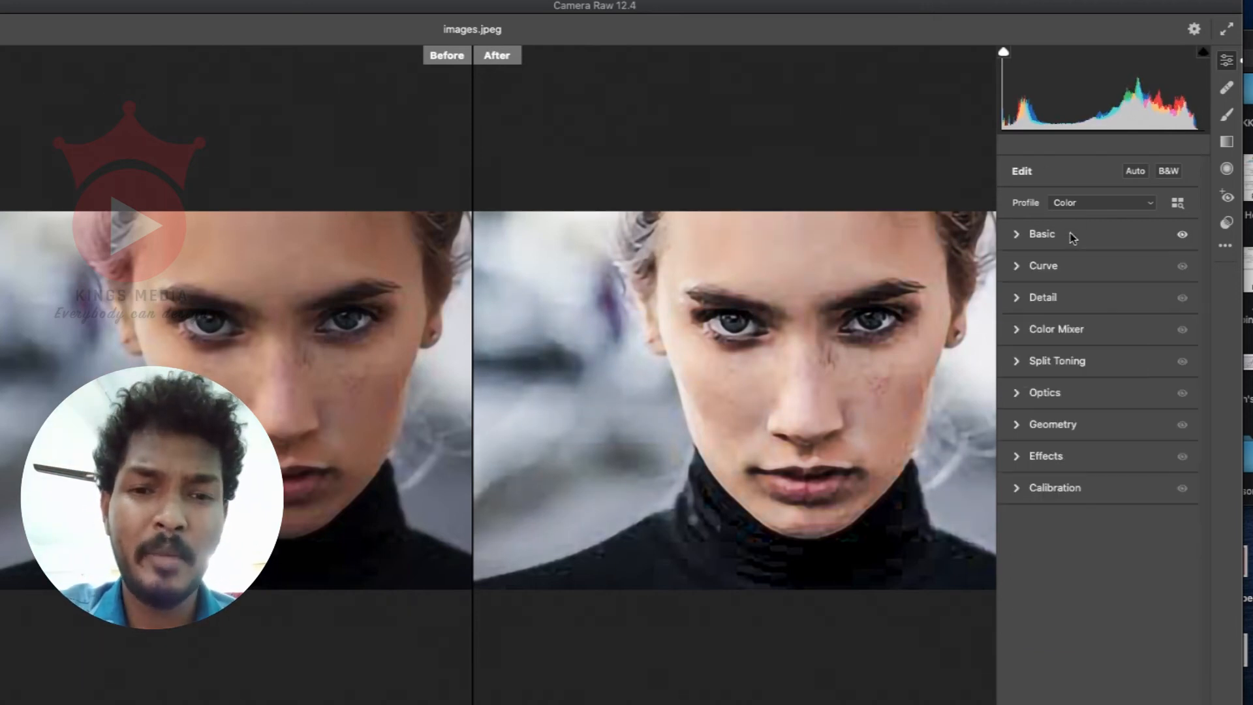
Step: Set the photo's noise reduction to 36 and color noise reduction to 100
left_click(1056, 300)
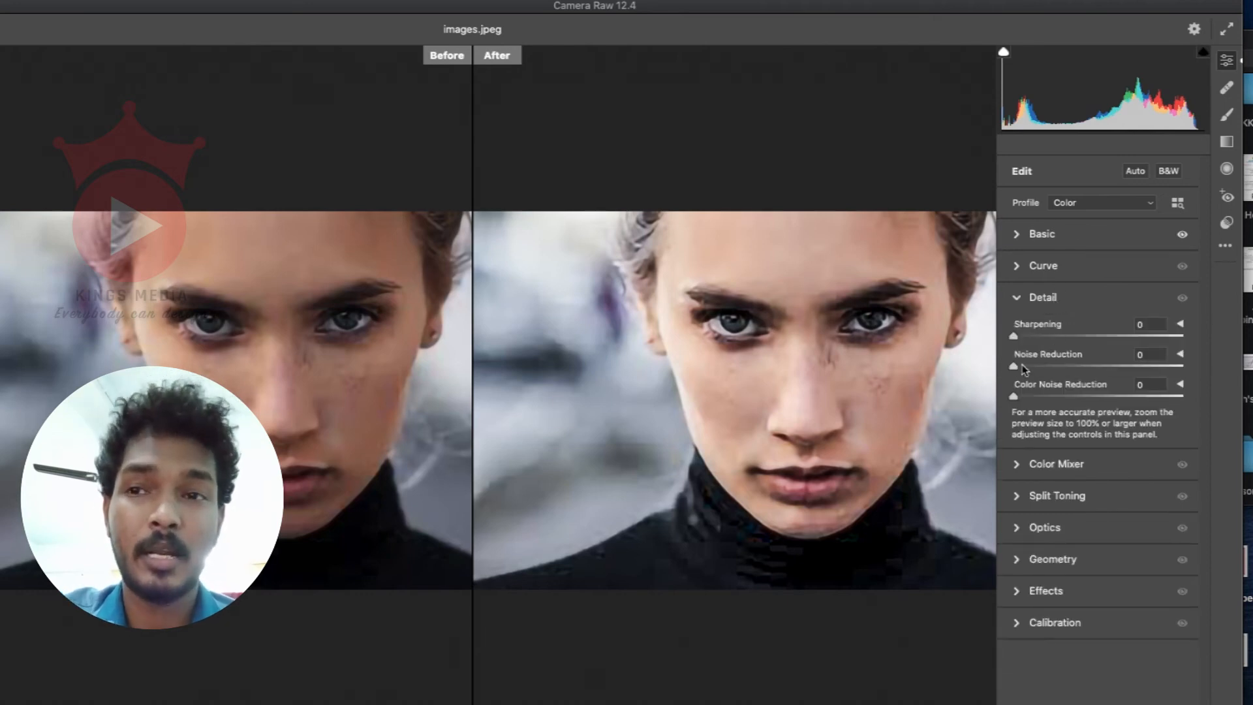
left_click_drag(1017, 366, 1074, 367)
left_click_drag(1014, 396, 1203, 403)
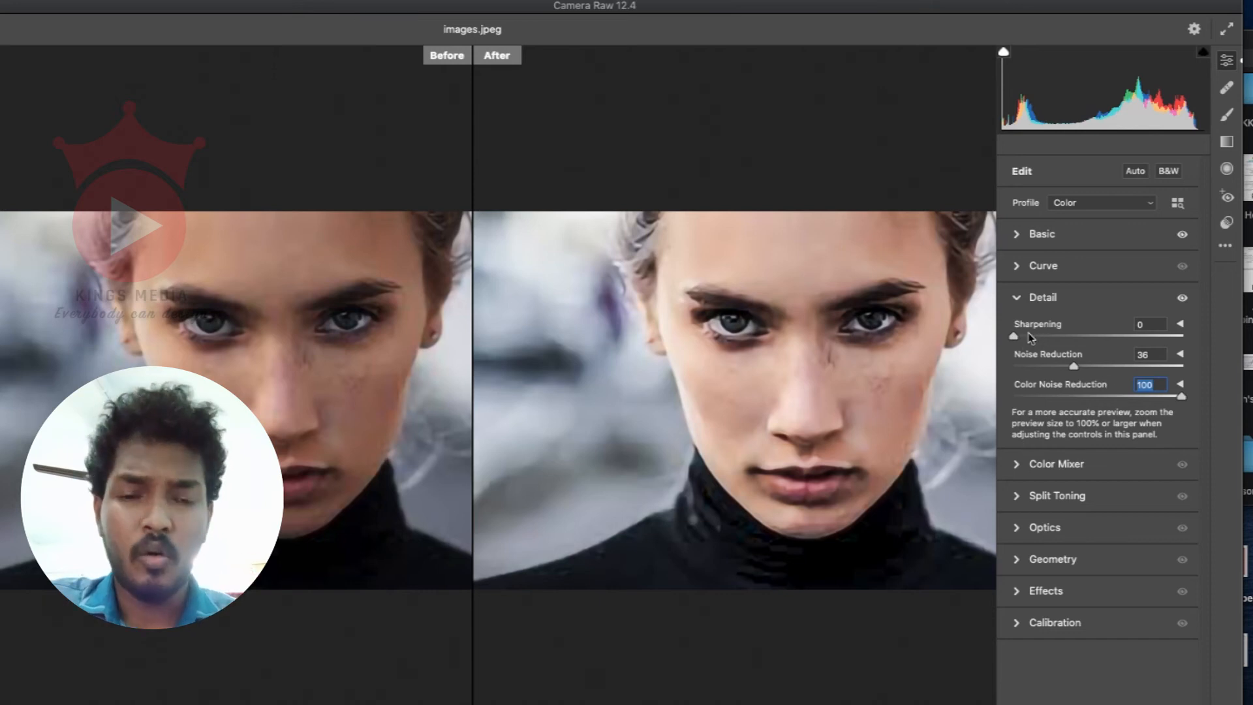
Step: Brighten the parametric tone curve with lights at +17 and darks at +9
left_click(1056, 273)
left_click_drag(1077, 415, 1085, 407)
left_click_drag(1132, 360, 1133, 352)
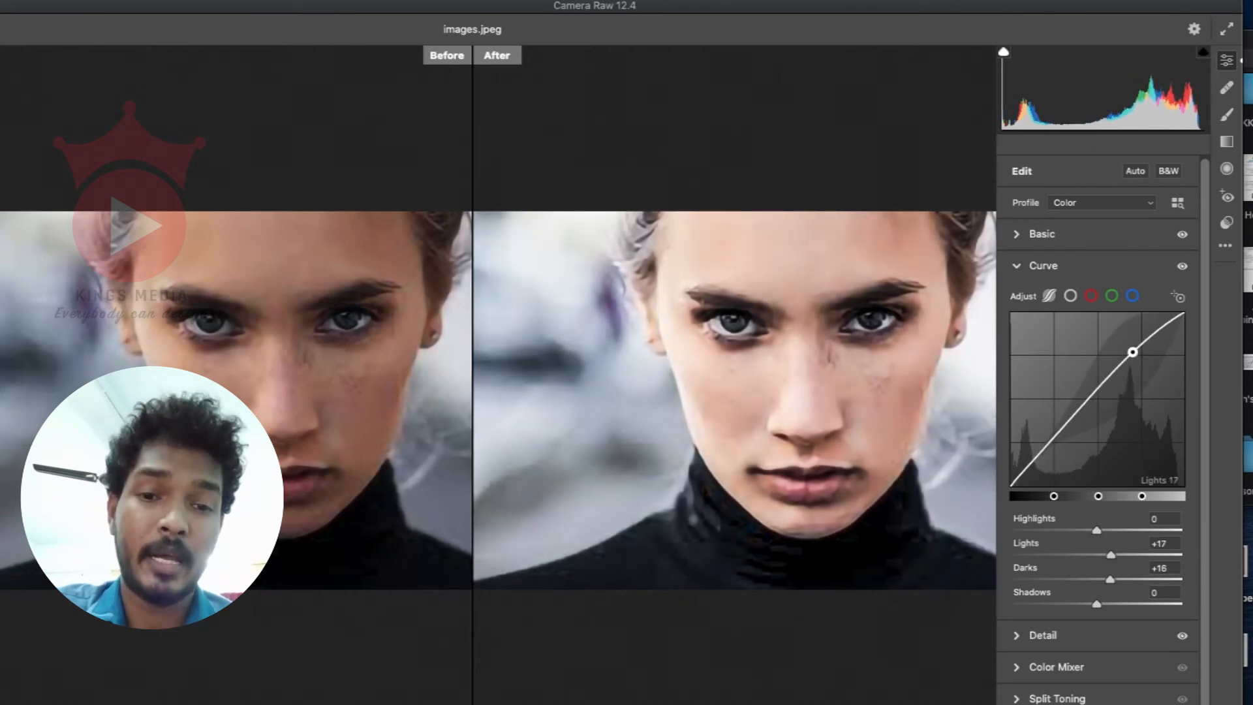
mouse_move(1088, 396)
left_mouse_down()
mouse_move(1089, 413)
mouse_move(1089, 403)
left_mouse_up()
mouse_move(1094, 394)
left_mouse_down()
mouse_move(1058, 433)
mouse_move(1093, 388)
left_mouse_up()
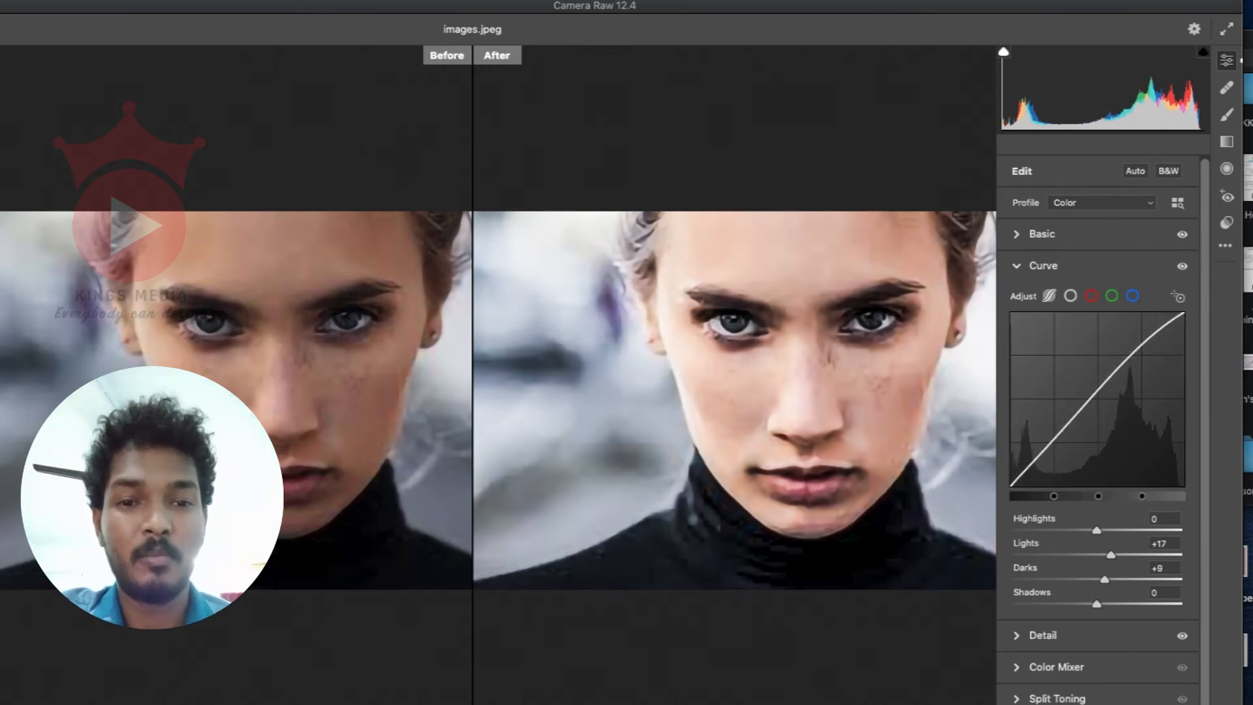
Step: Return to the basic adjustments and fine-tune the exposure to +0.70
left_click(1091, 236)
left_click_drag(1110, 363, 1110, 364)
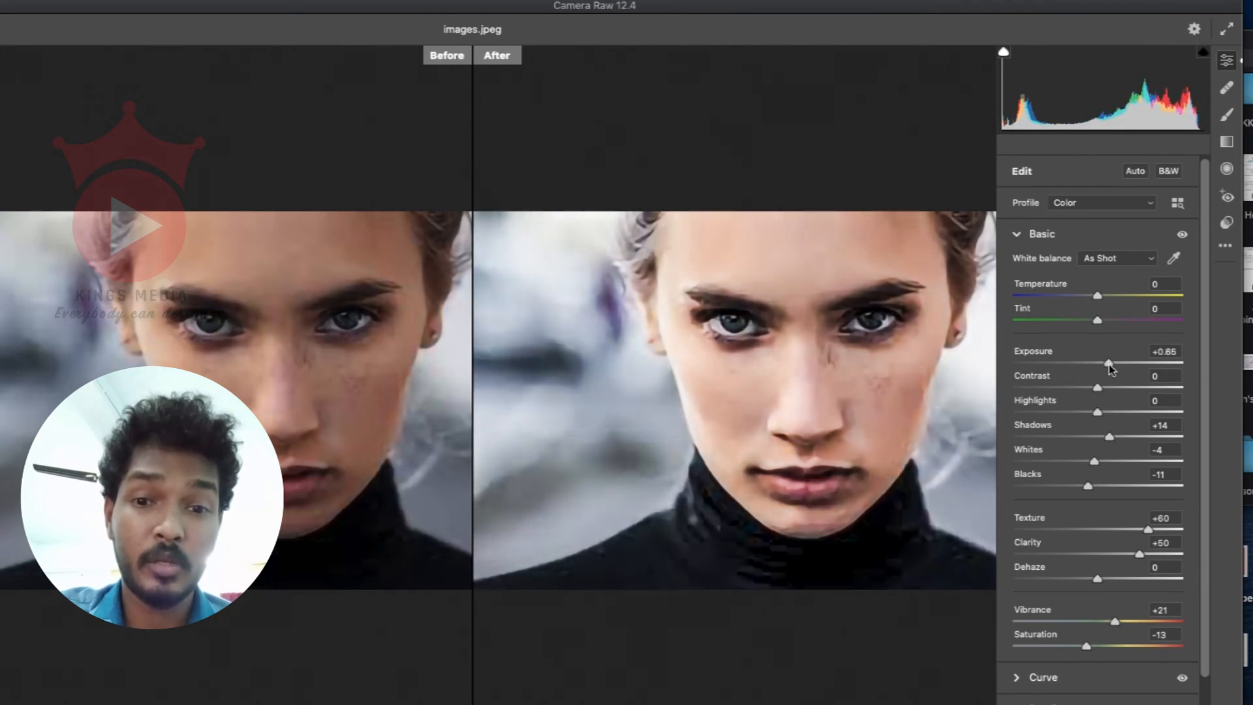
key("Down")
key("Down")
key("Down")
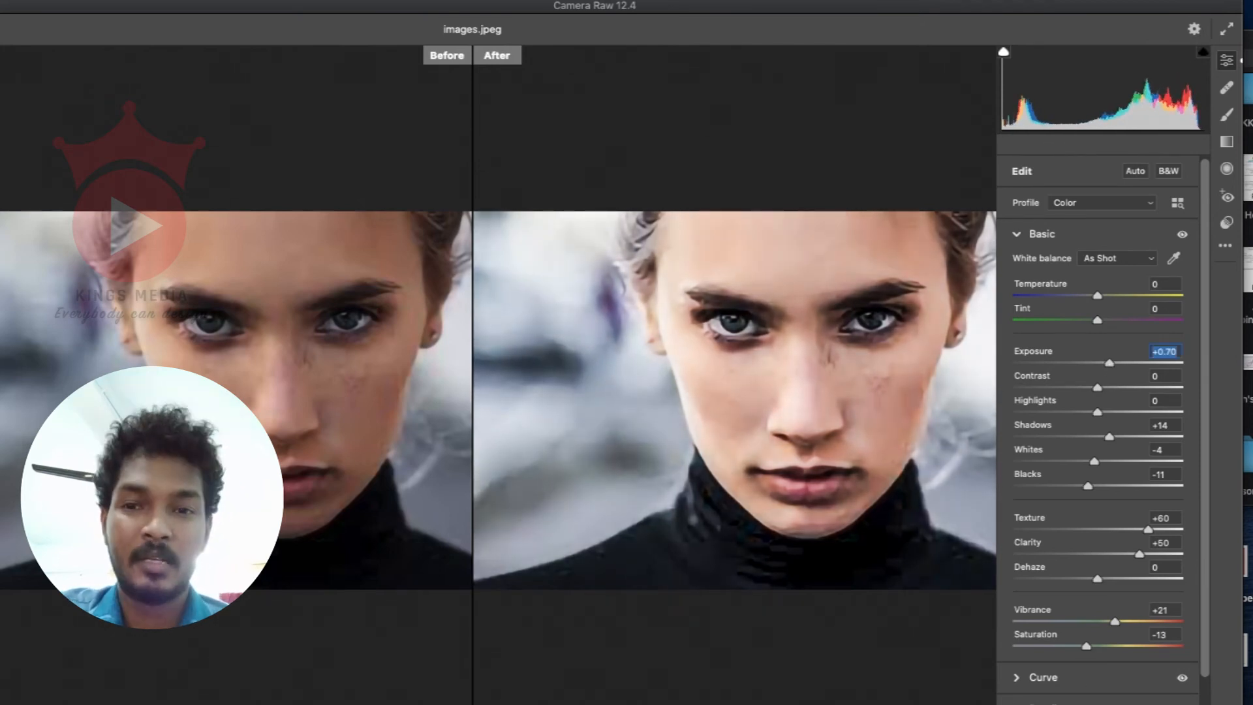
Step: Apply the Camera Raw adjustments and retouch the small blemishes on the cheek below the eye with an enlarged Healing Brush
key("Return")
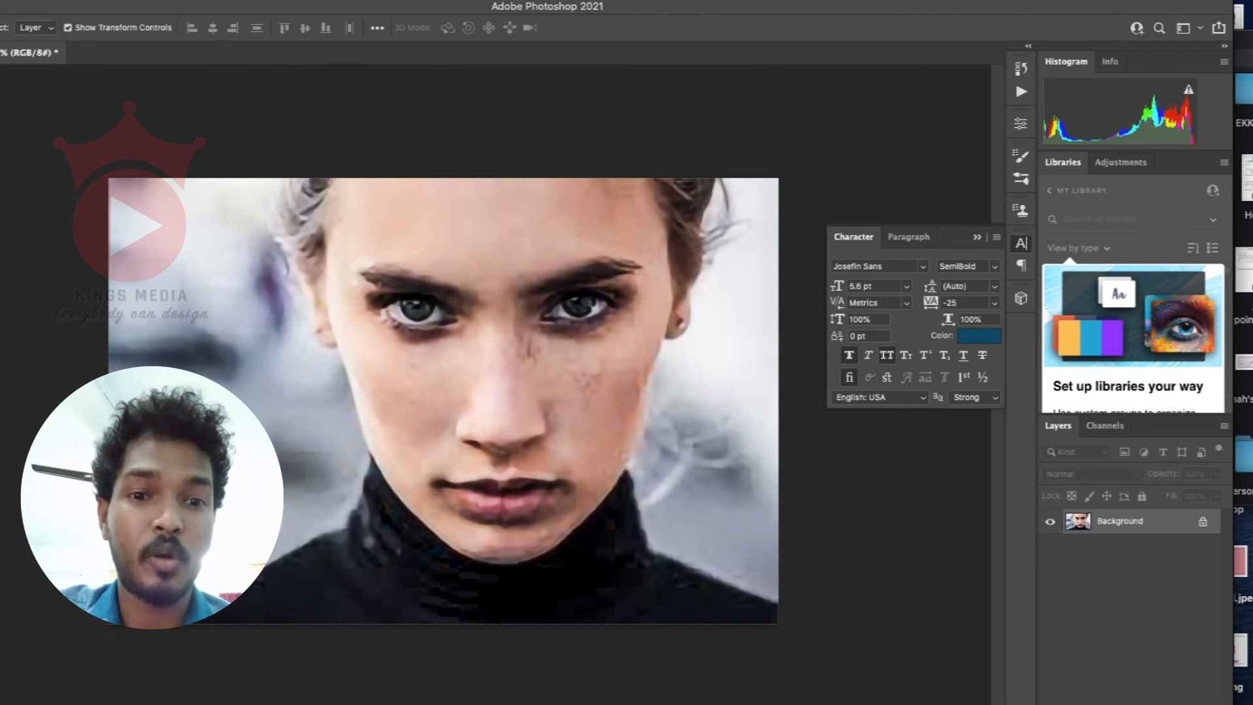
left_click(0, 257)
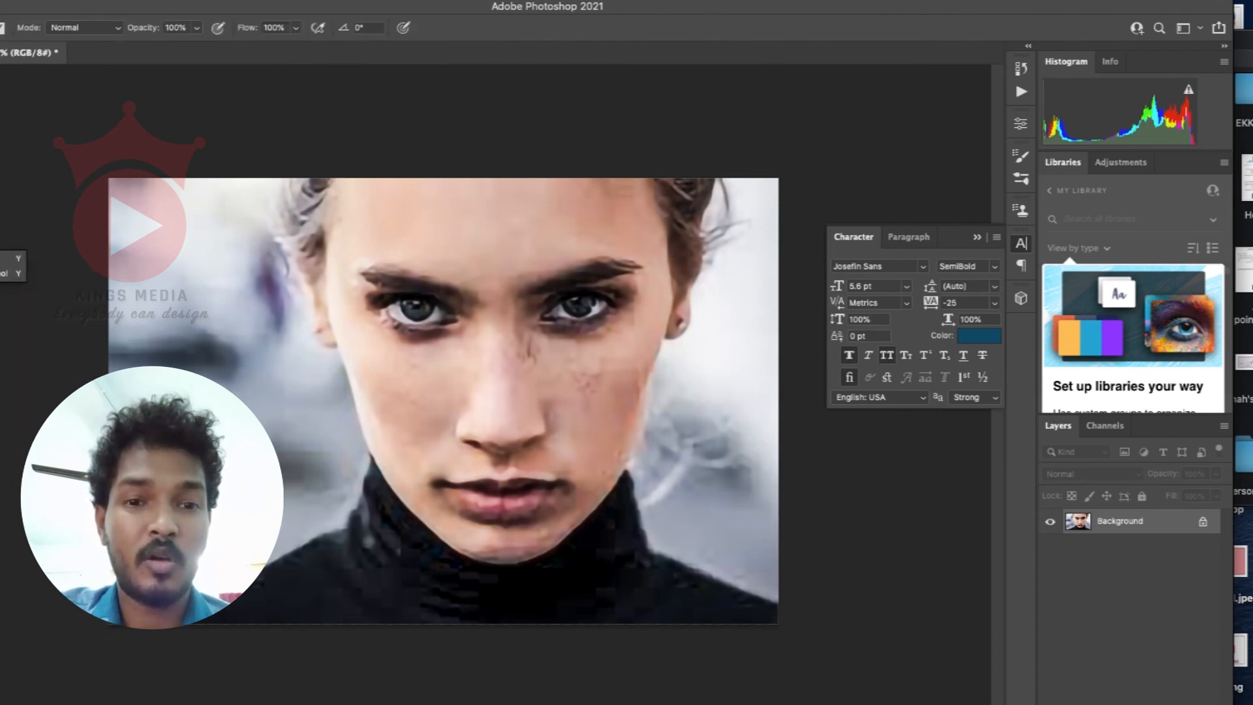
left_click(0, 209)
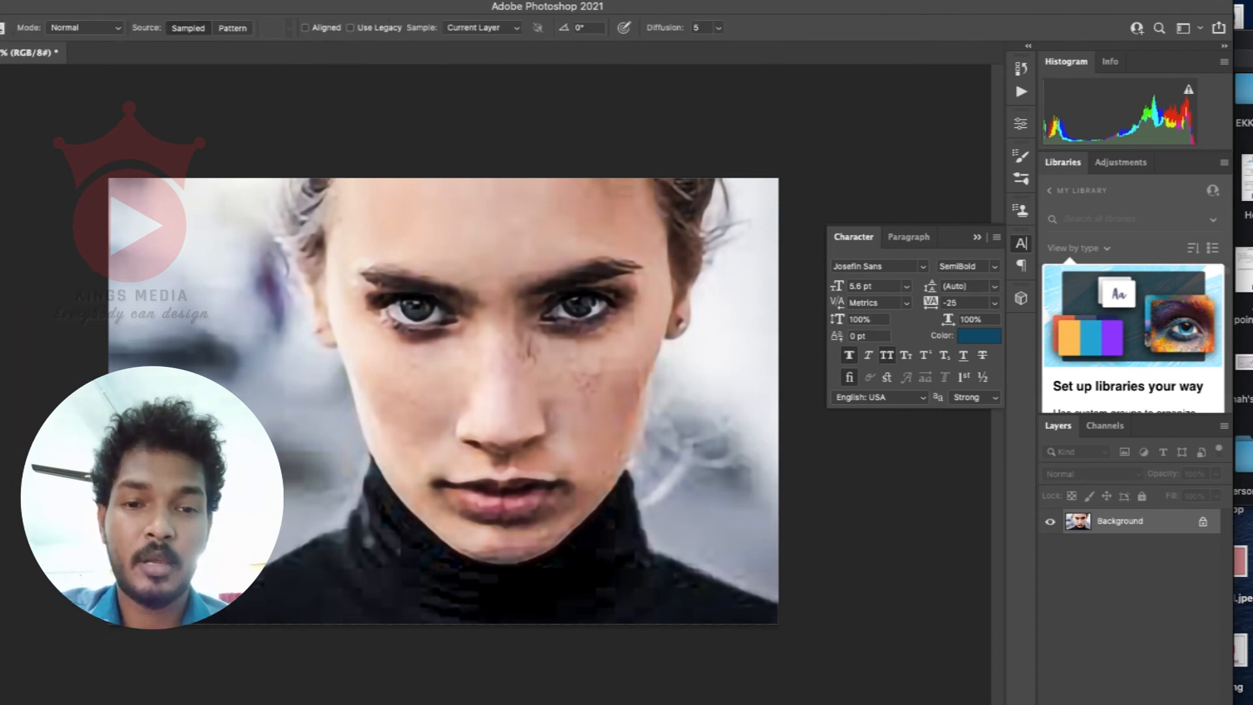
scroll(561, 381, "up", 8)
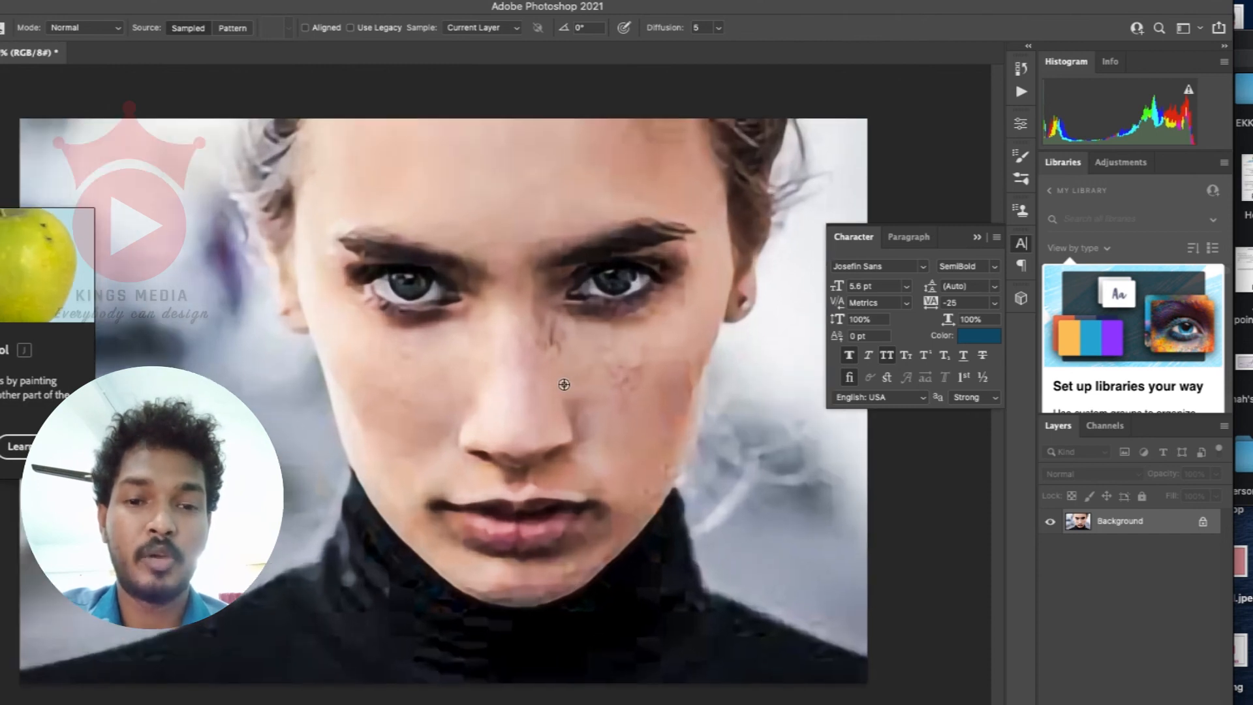
scroll(527, 300, "right", 5)
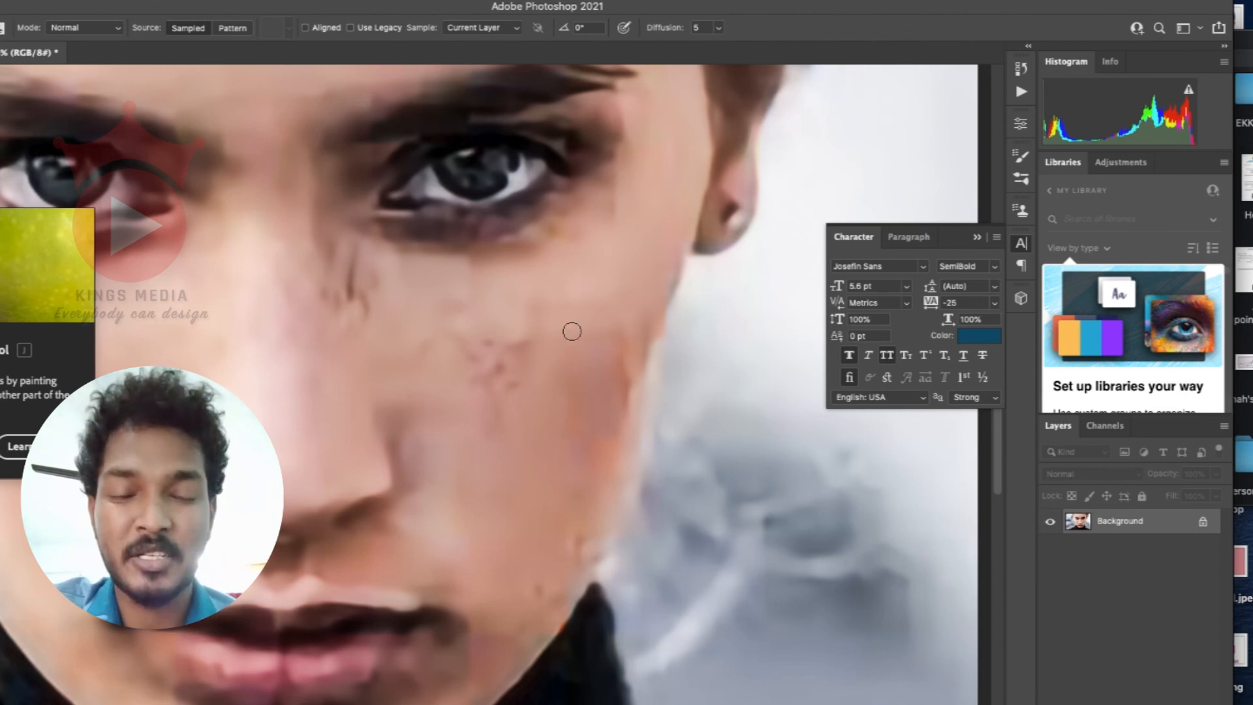
key("bracketright")
key("bracketright")
key("bracketright")
key("bracketright")
key("bracketright")
key("bracketright")
key("bracketright")
key("bracketright")
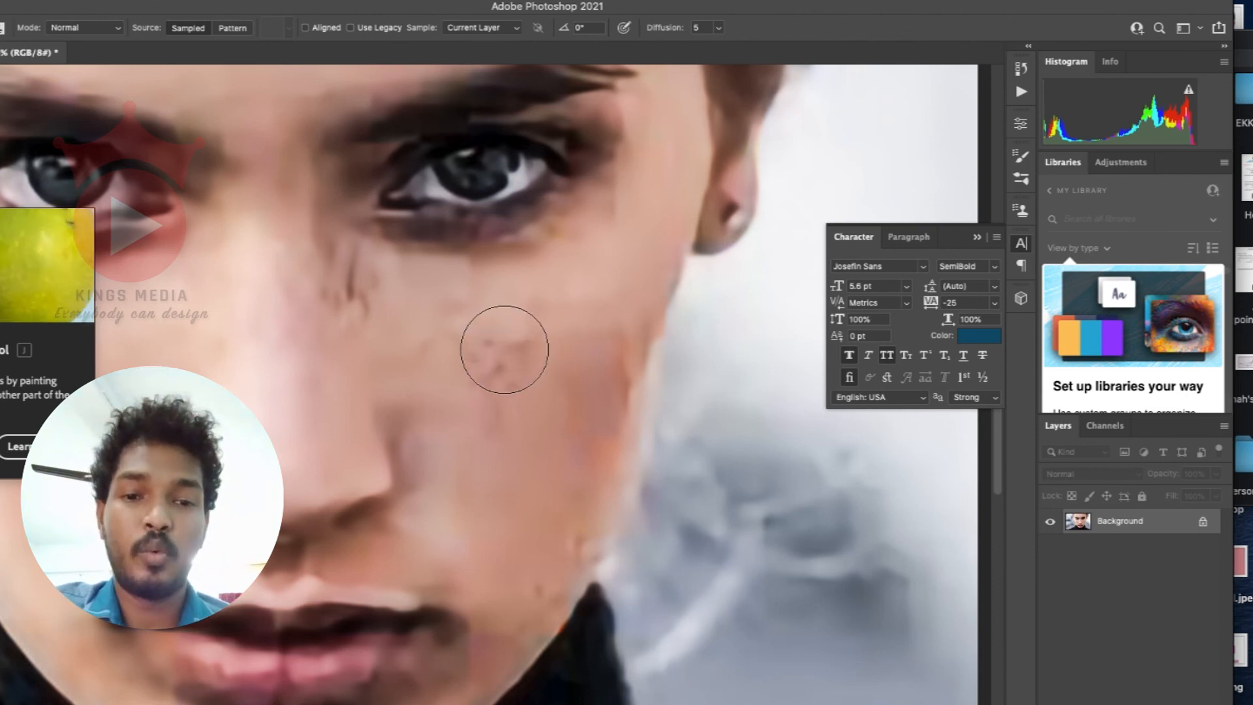
scroll(560, 352, "down", 2)
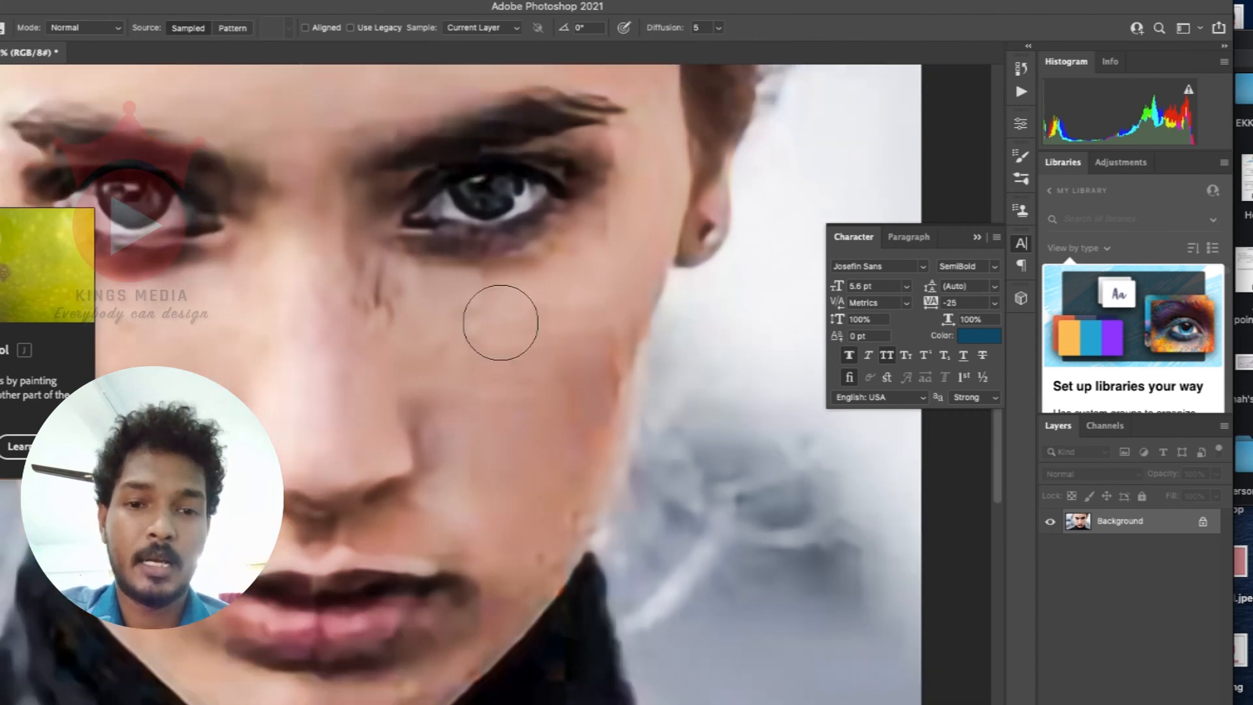
Step: Heal the dark marks between the nose bridge and the inner eye corner with a smaller Healing Brush
key("bracketleft")
key("bracketleft")
key("bracketleft")
key("bracketleft")
key("bracketleft")
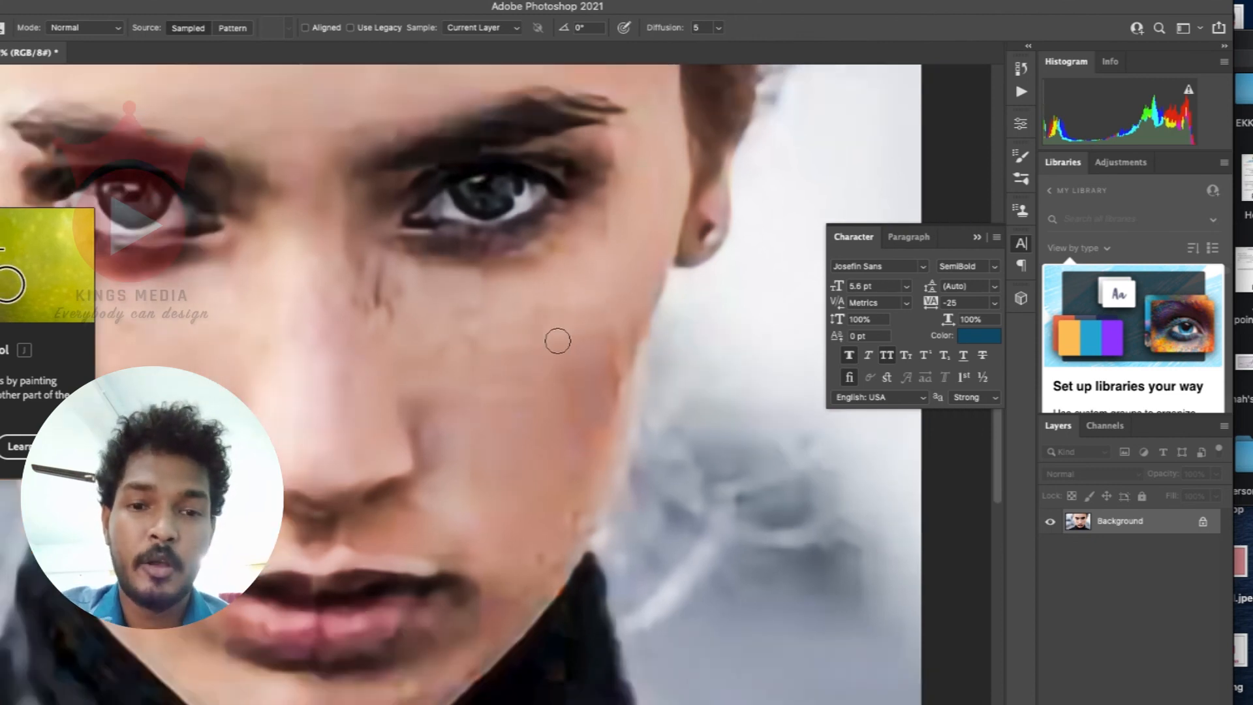
left_click(389, 313)
key("bracketright")
left_click(401, 354, "alt")
left_click_drag(374, 305, 378, 269)
Step: Examine the retouched cheek, the mouth, the jawline and the dark collar of the portrait
scroll(546, 302, "down", 2)
scroll(545, 302, "right", 2)
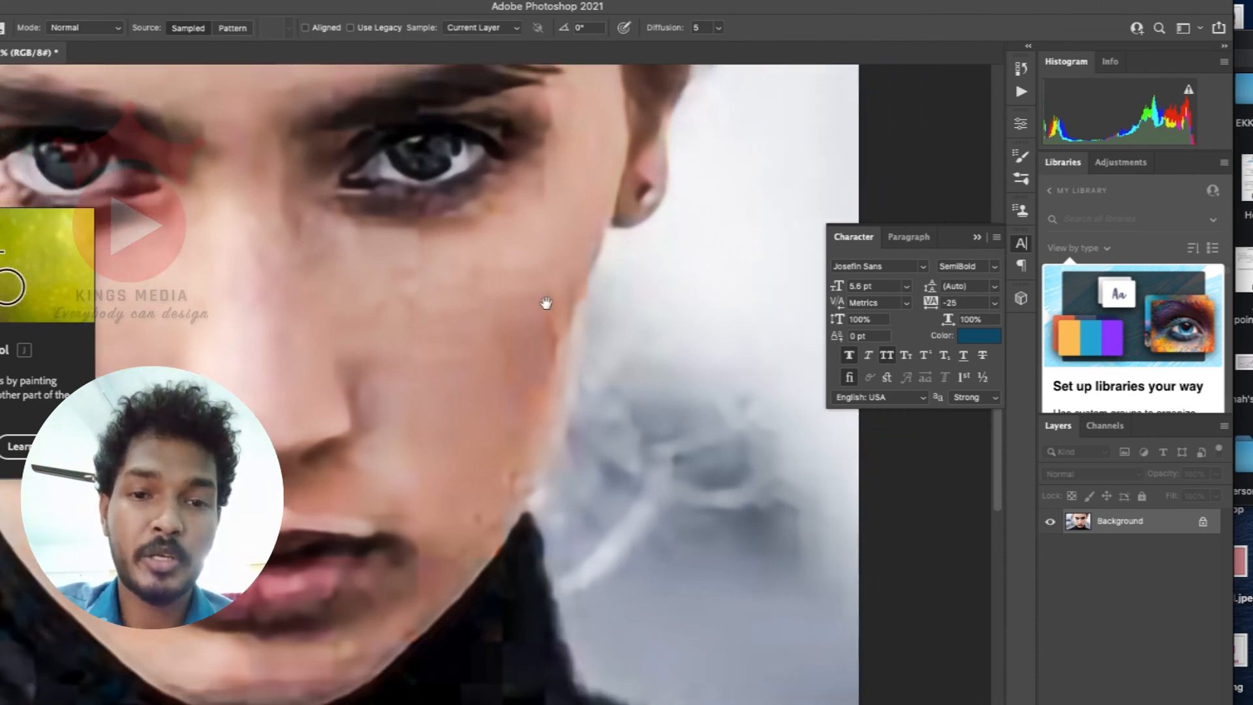
scroll(506, 484, "down", 1)
scroll(505, 480, "down", 4)
scroll(505, 480, "left", 4)
scroll(705, 394, "down", 5)
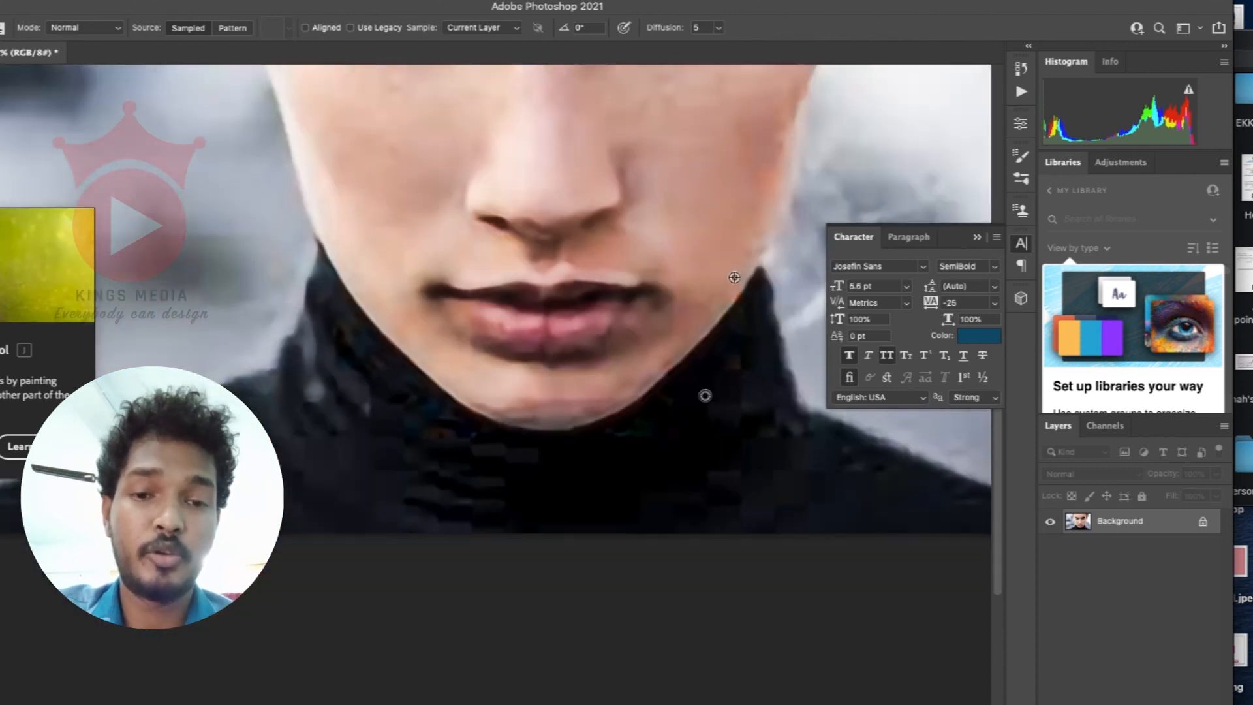
scroll(555, 415, "up", 5)
scroll(596, 333, "down", 5)
Step: Reopen the Camera Raw filter and set sharpening to 64, noise reduction to 39 and color noise reduction to 21
left_click(213, 1)
left_click(303, 110)
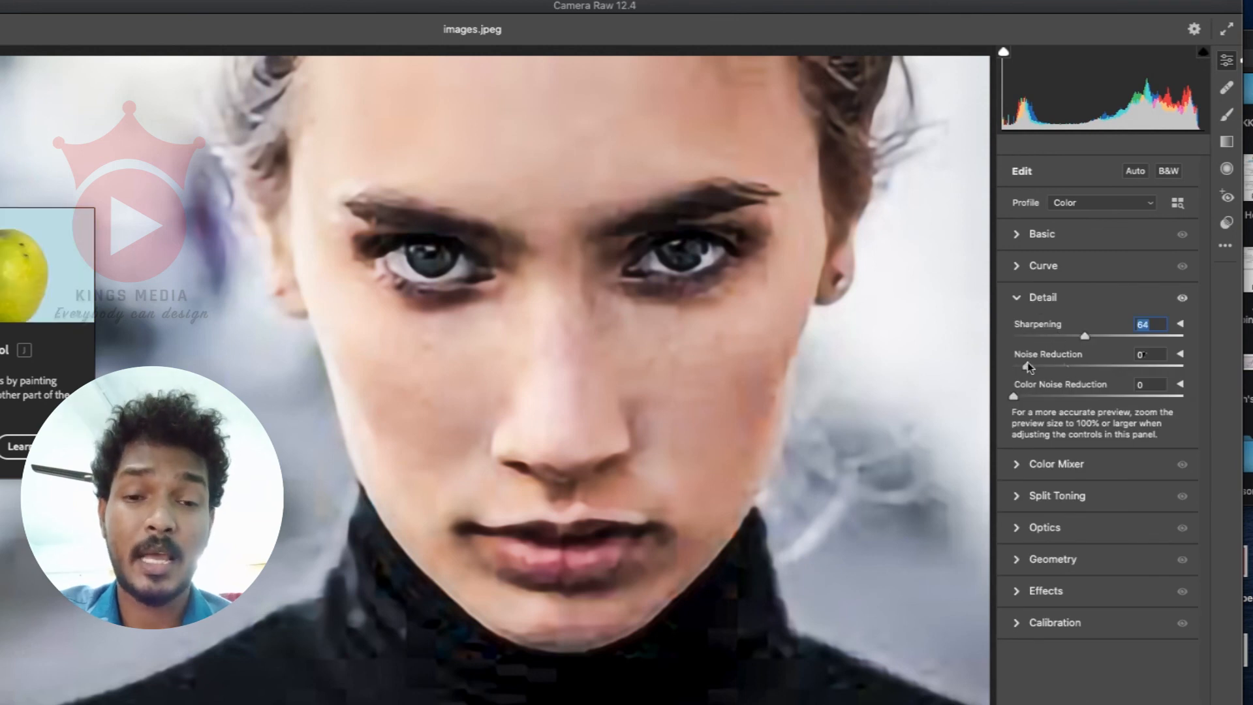
left_click_drag(1027, 365, 1079, 366)
left_click_drag(1014, 395, 1049, 396)
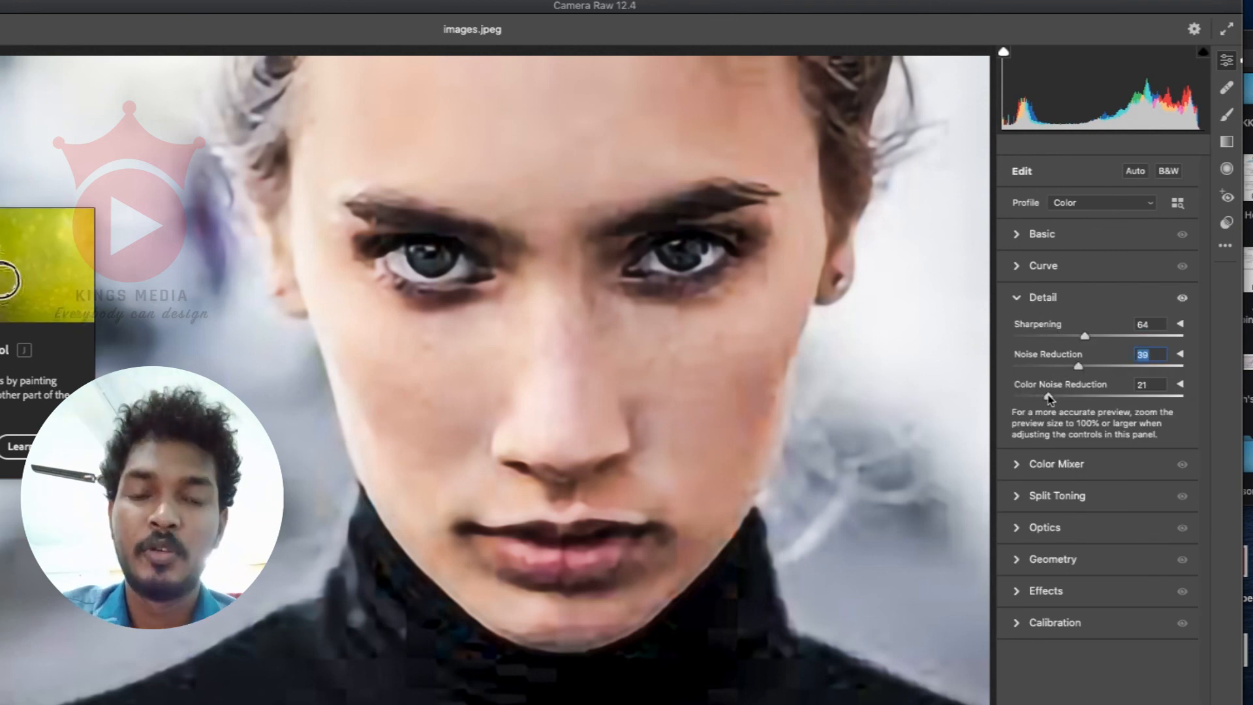
Step: Set Dehaze to -25 in the basic adjustments and compare the face in the side-by-side before and after view
left_click(1075, 233)
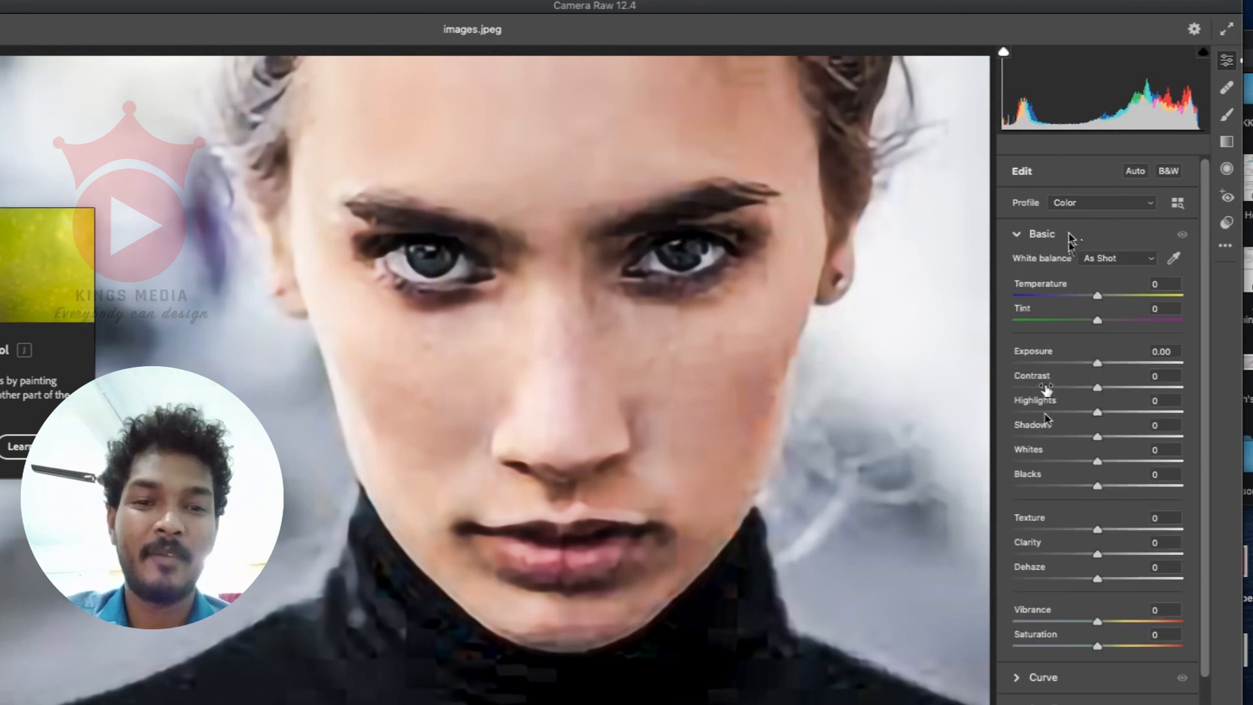
left_click_drag(1104, 578, 1083, 578)
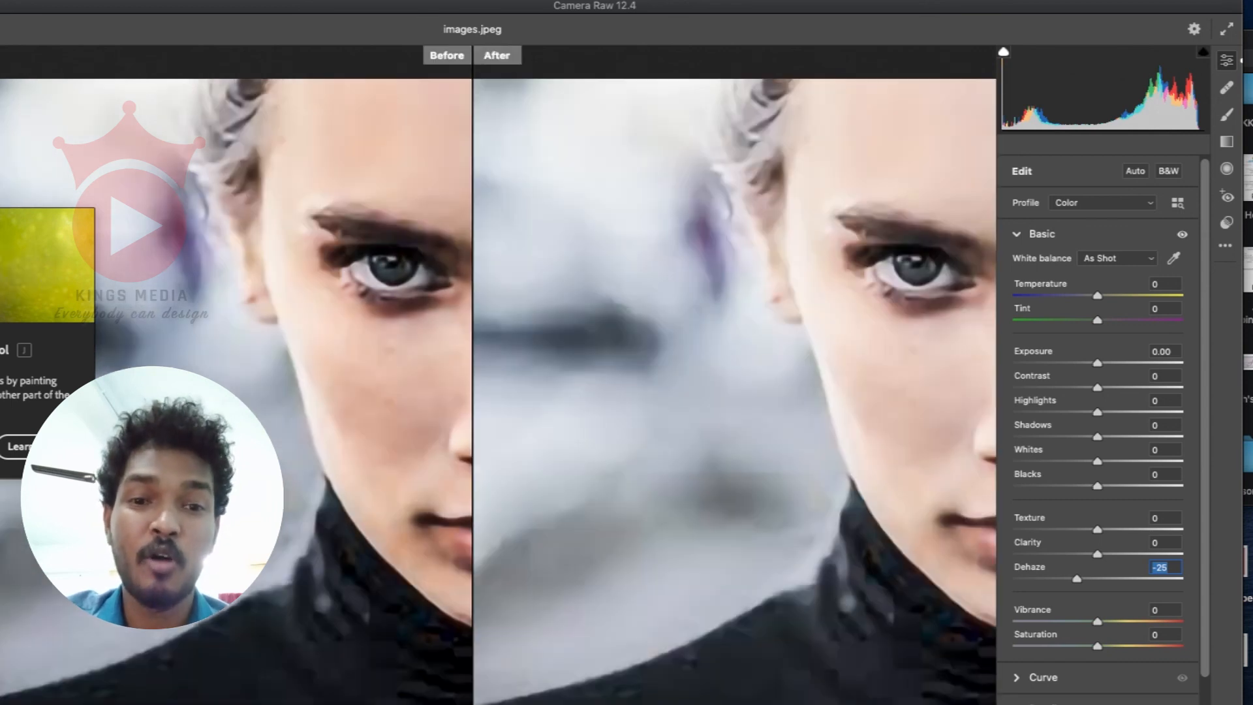
key("q")
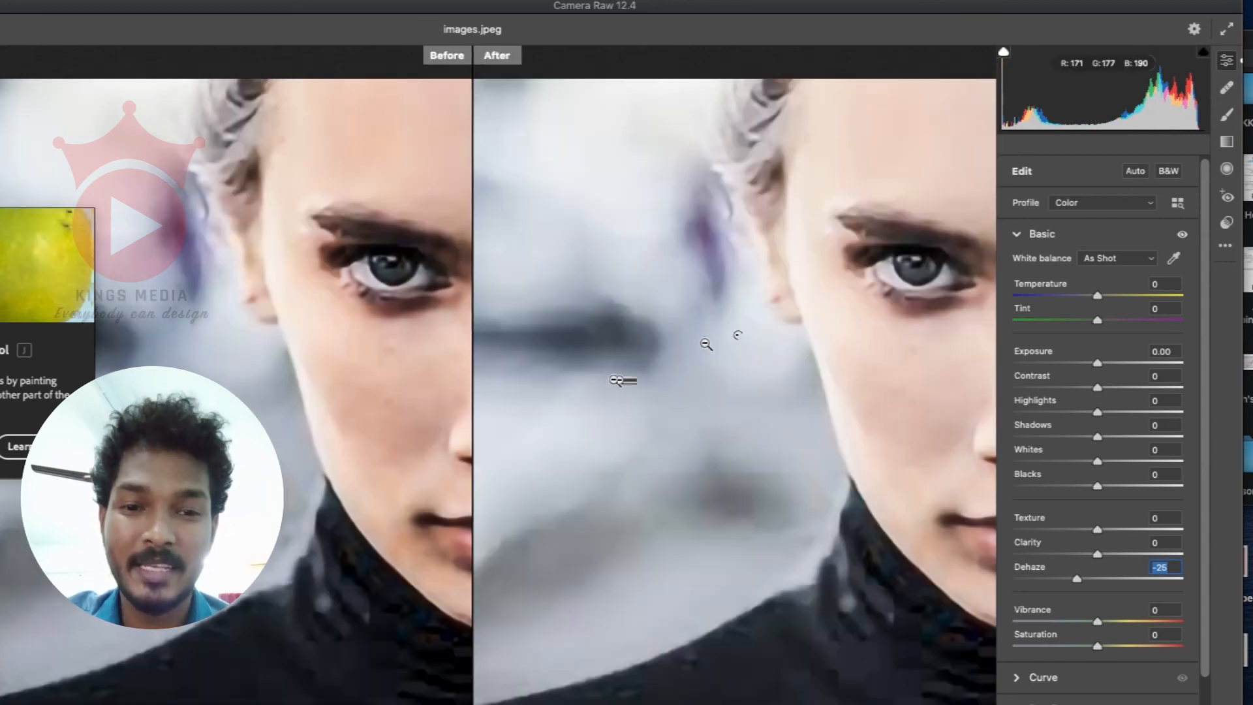
left_click(620, 363, "alt")
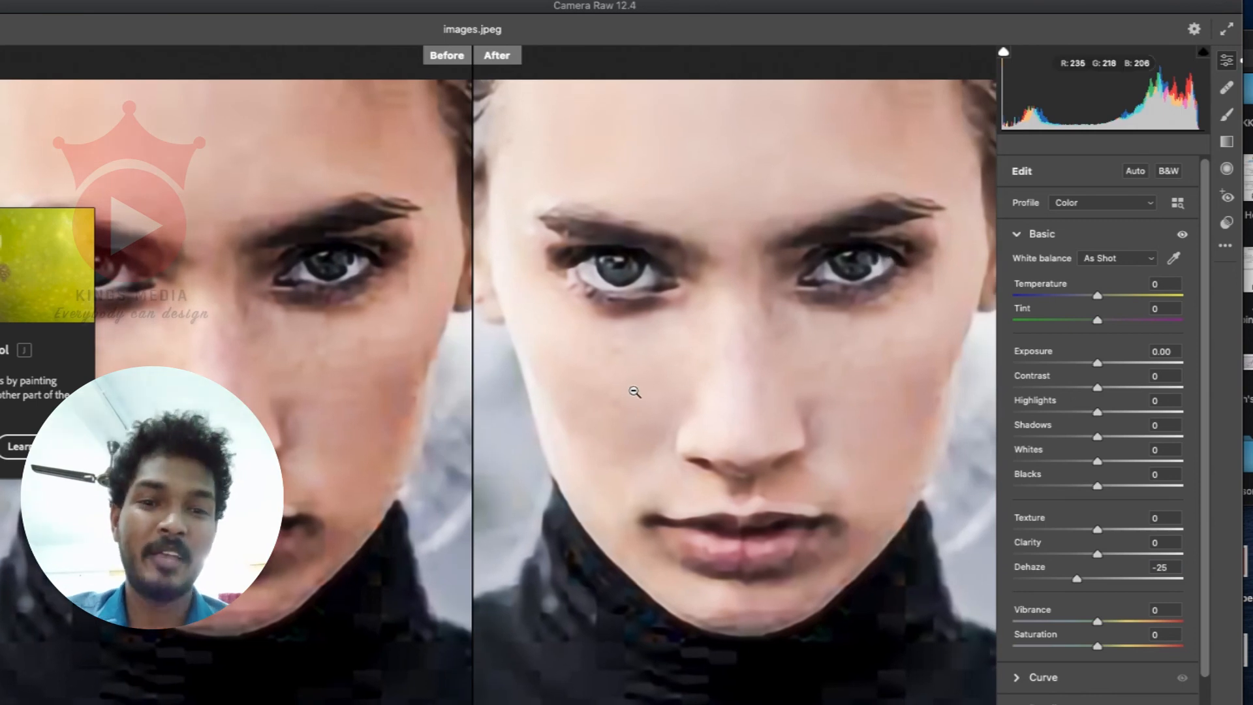
left_click(646, 350)
left_click_drag(777, 332, 601, 400)
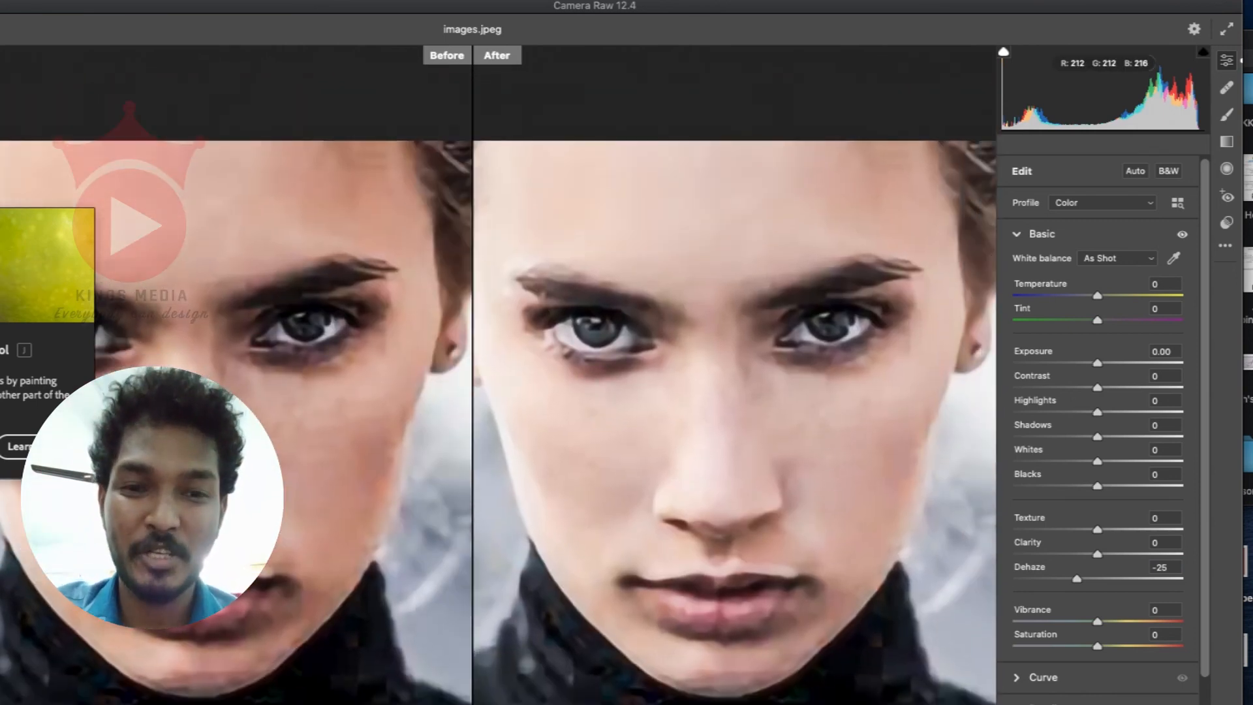